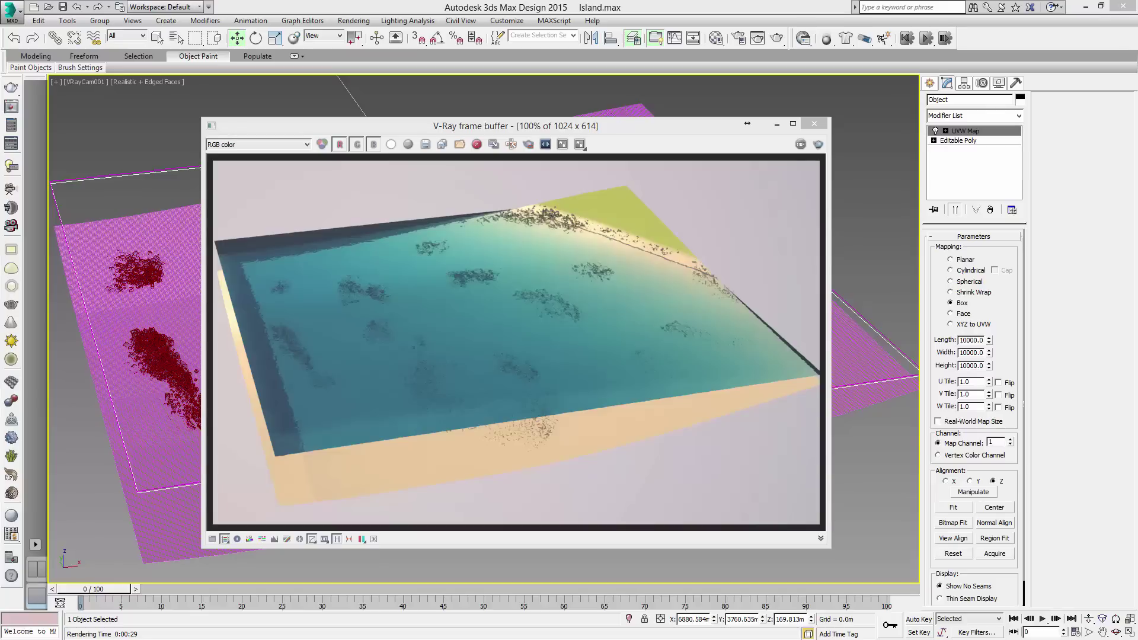
- Inspect the seabed and rocks at 200% in the V-Ray frame buffer, and close the render window
{"action": "scroll", "coordinate": [393, 297], "scroll_direction": "up", "scroll_amount": 1}
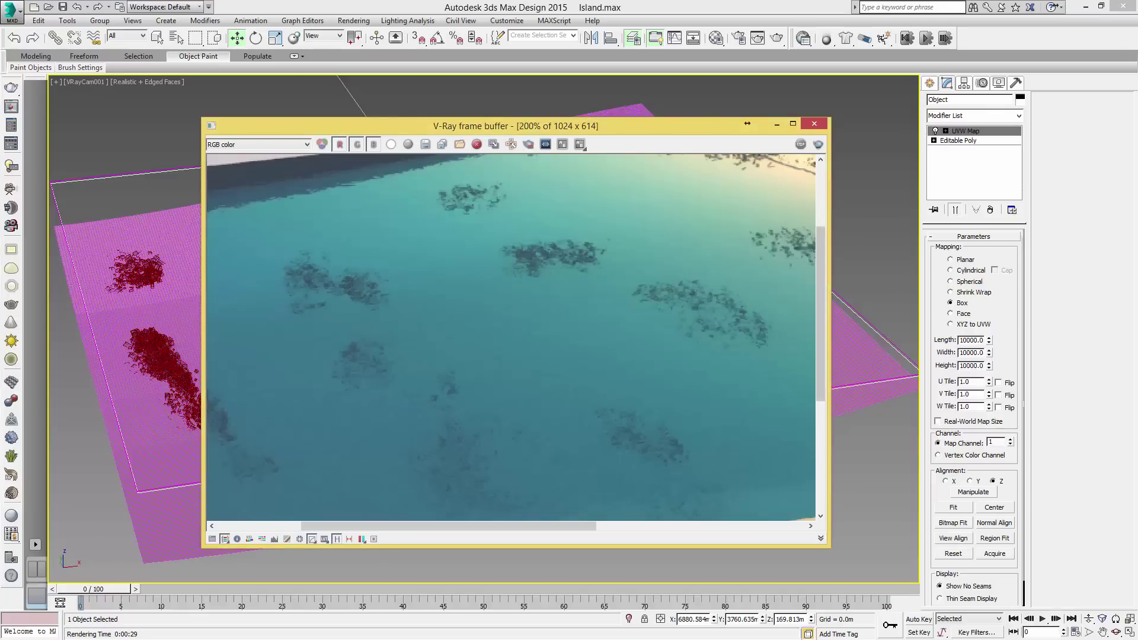
{"action": "mouse_move", "coordinate": [821, 314]}
{"action": "left_mouse_down"}
{"action": "mouse_move", "coordinate": [820, 270]}
{"action": "mouse_move", "coordinate": [820, 323]}
{"action": "left_mouse_up"}
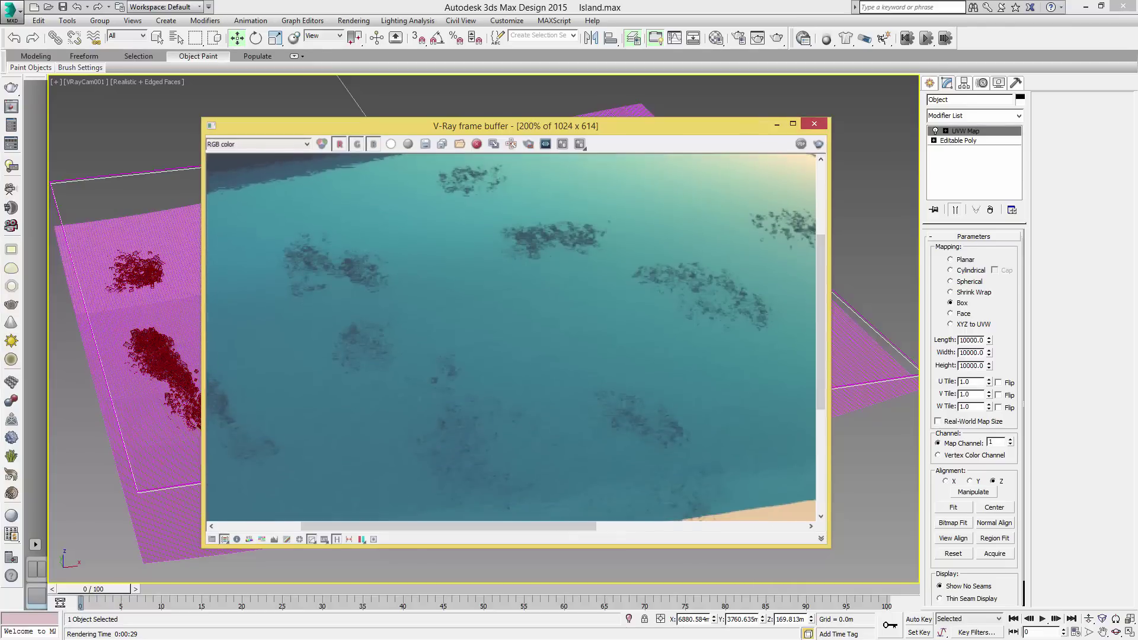
{"action": "left_click", "coordinate": [814, 123]}
- Clear the selection, check the seabed plane's modifiers, and step back through the selection to the water box
{"action": "key", "text": "ctrl+d"}
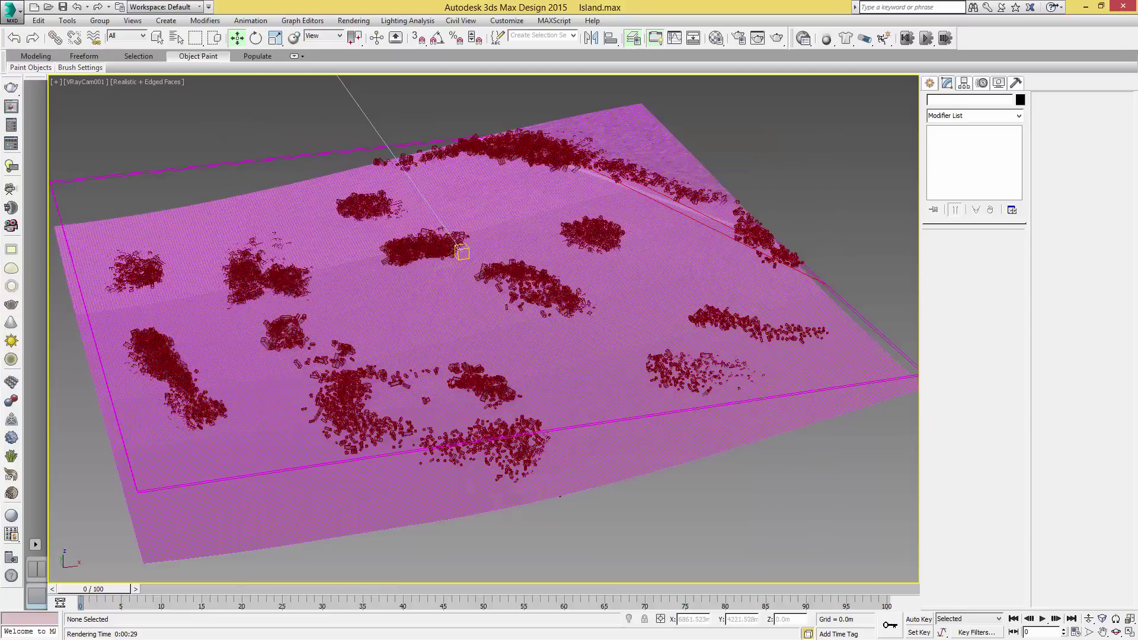
{"action": "left_click", "coordinate": [440, 266]}
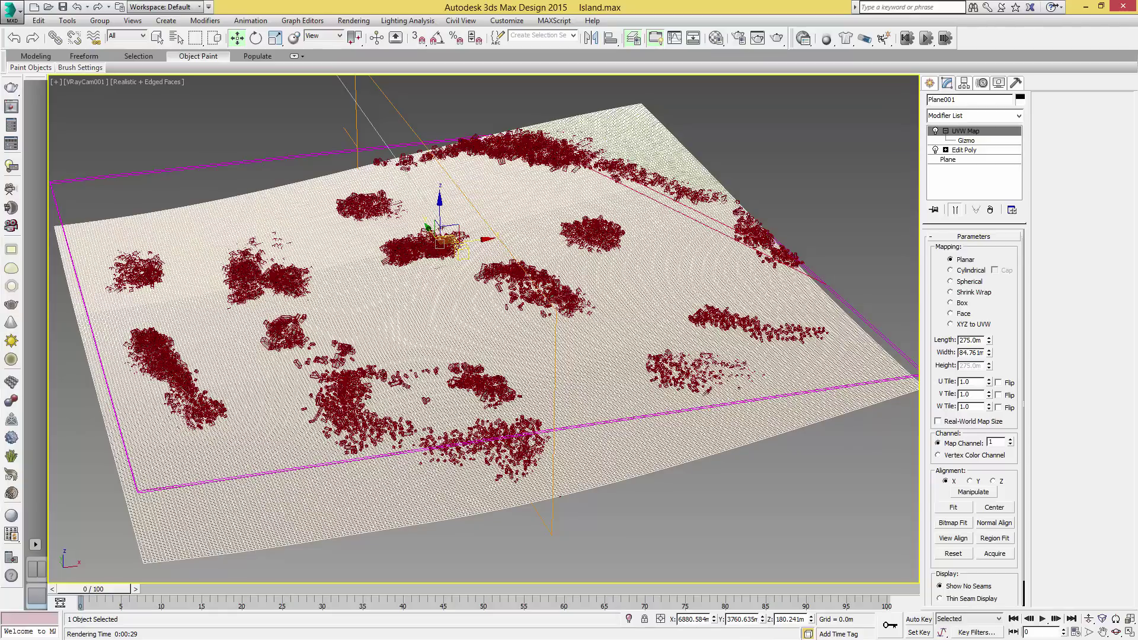
{"action": "key", "text": "ctrl+z"}
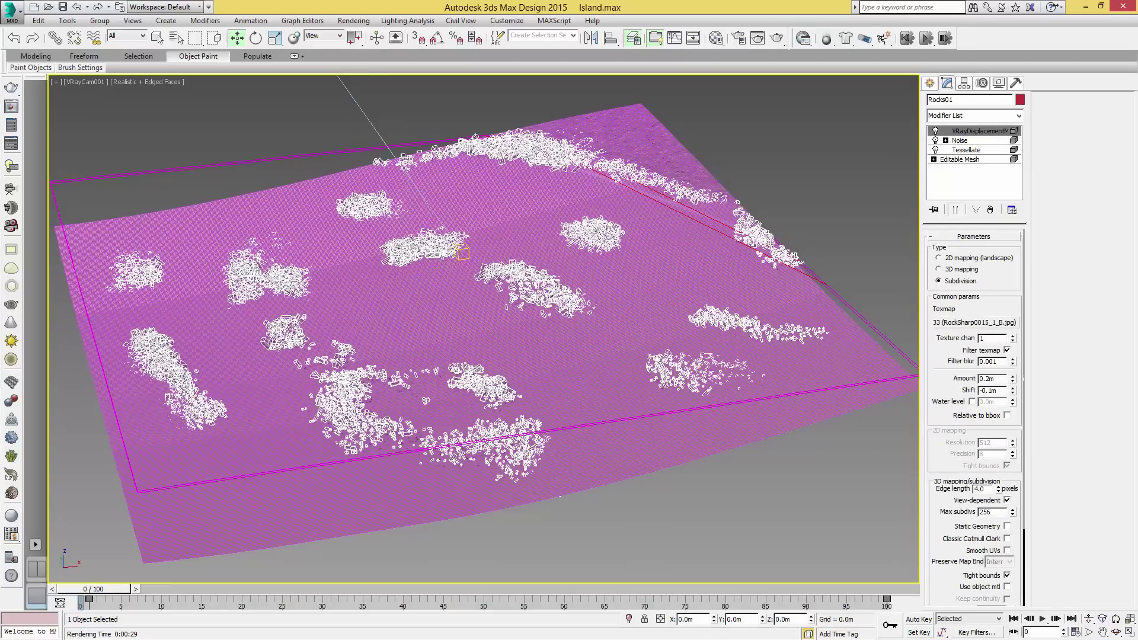
{"action": "key", "text": "ctrl+z"}
- View the scene from the top, select the V-Ray sun, and show the V-Ray light types available for creation
{"action": "key", "text": "t"}
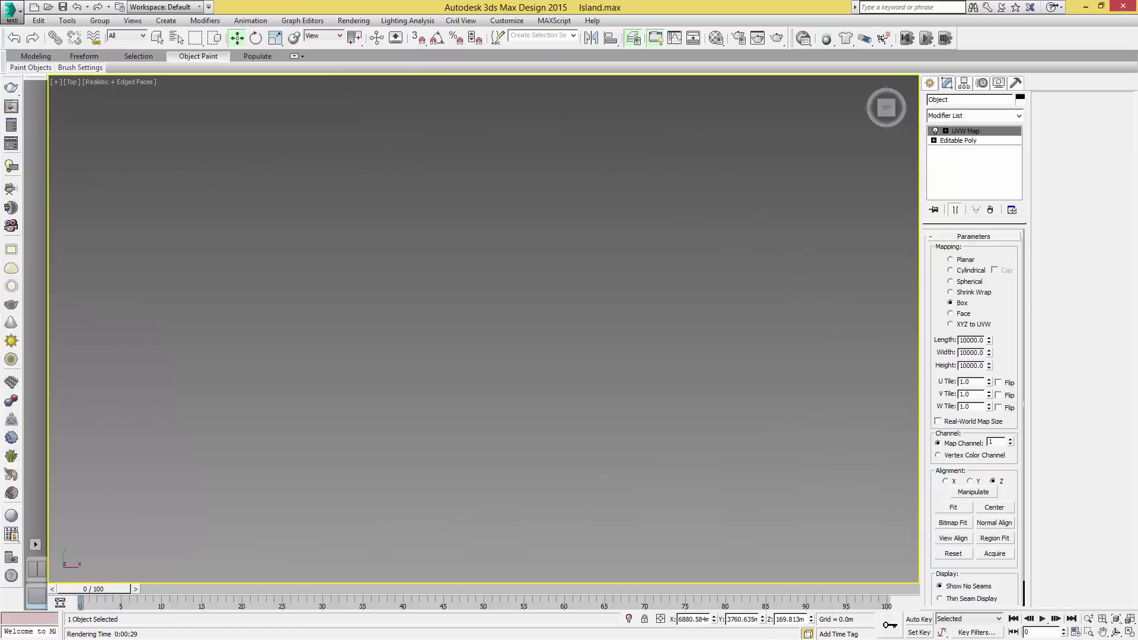
{"action": "key", "text": "z"}
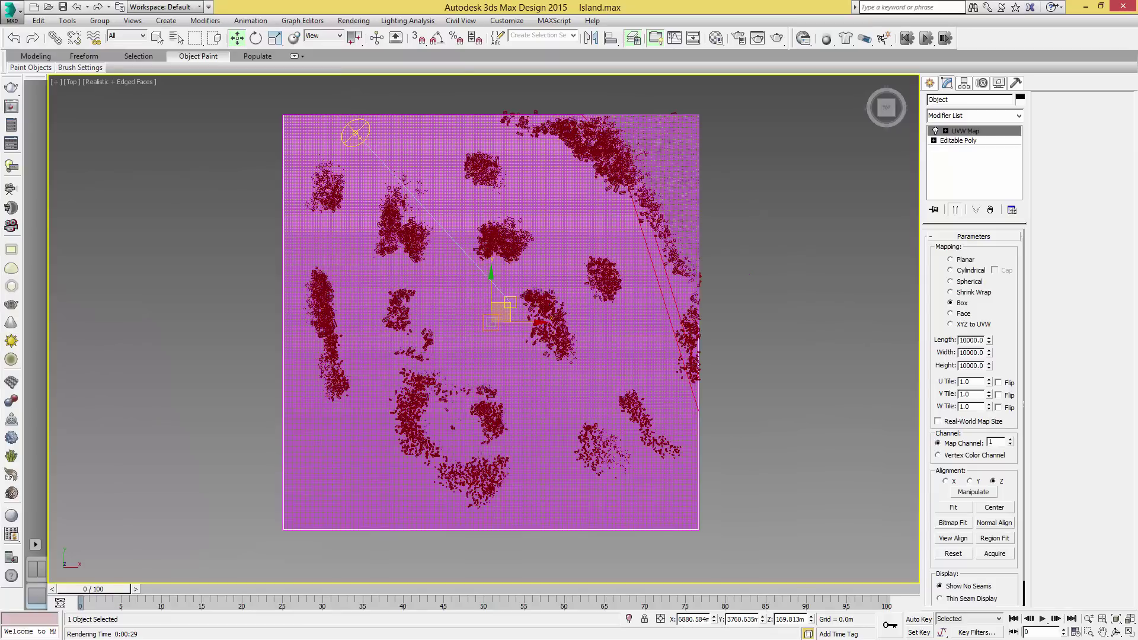
{"action": "left_click", "coordinate": [355, 133]}
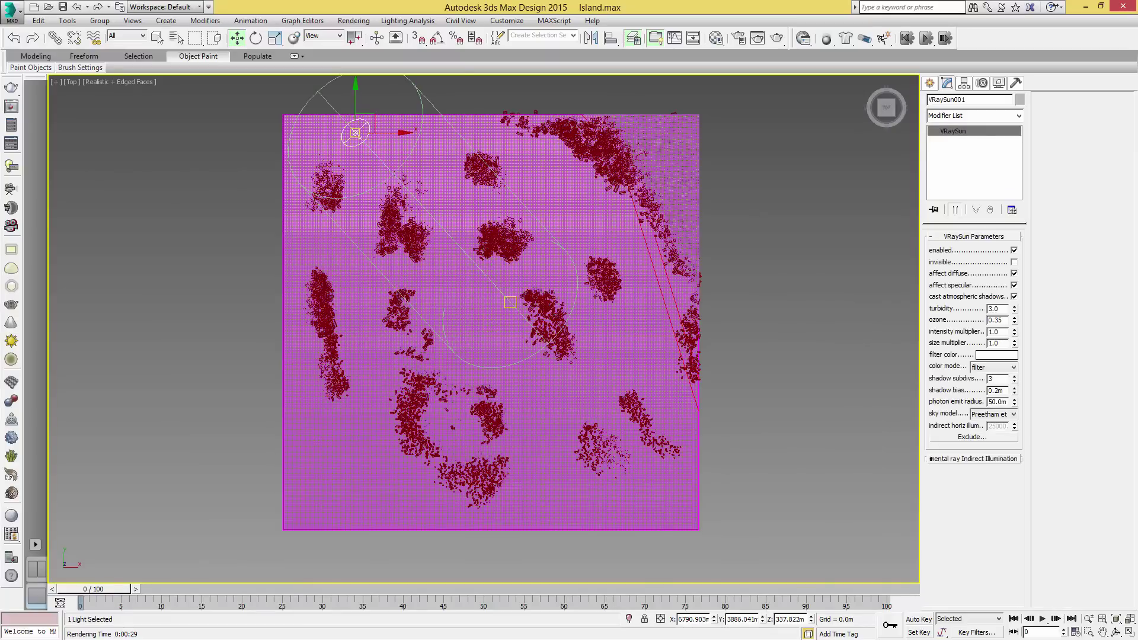
{"action": "left_click", "coordinate": [930, 82]}
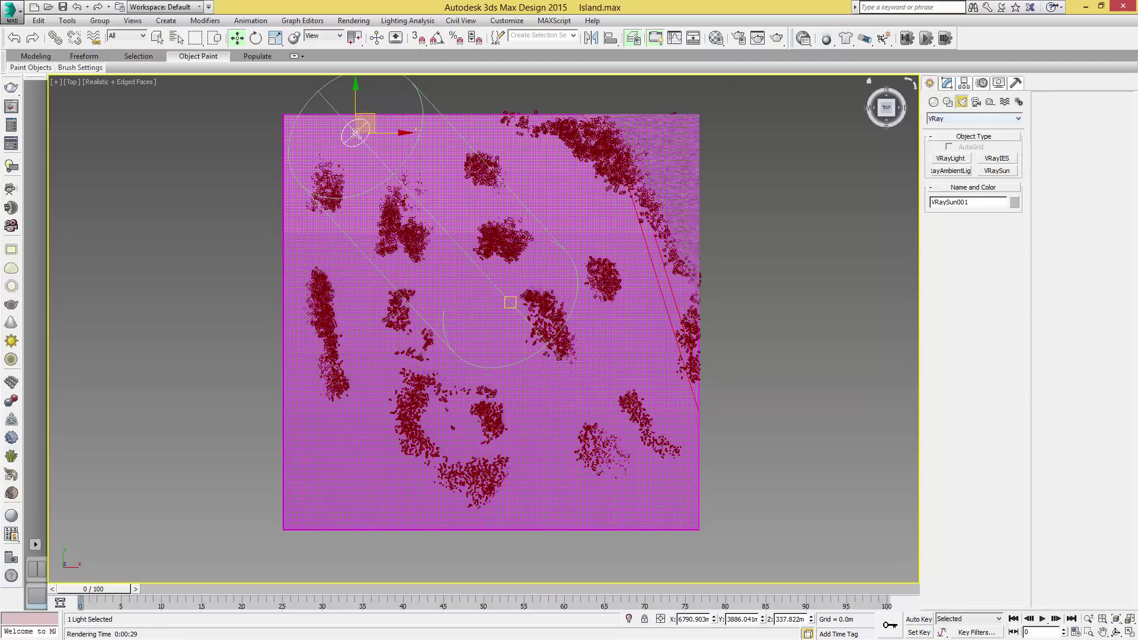
{"action": "left_click", "coordinate": [974, 119]}
{"action": "left_click", "coordinate": [974, 146]}
- Select the V-Ray camera in the top view and show the V-Ray camera types available for creation
{"action": "scroll", "coordinate": [397, 361], "scroll_direction": "down", "scroll_amount": 5}
{"action": "middle_click_drag", "start_coordinate": [396, 361], "coordinate": [513, 143]}
{"action": "left_click_drag", "start_coordinate": [506, 529], "coordinate": [507, 529]}
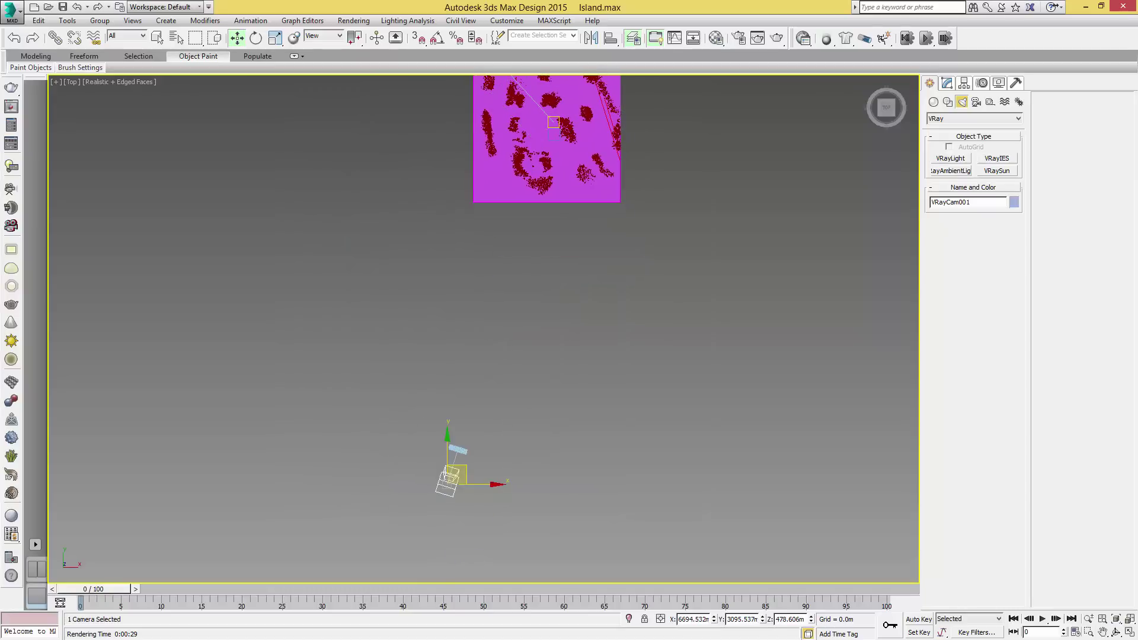
{"action": "middle_click_drag", "start_coordinate": [507, 356], "coordinate": [510, 391]}
{"action": "mouse_move", "coordinate": [886, 108]}
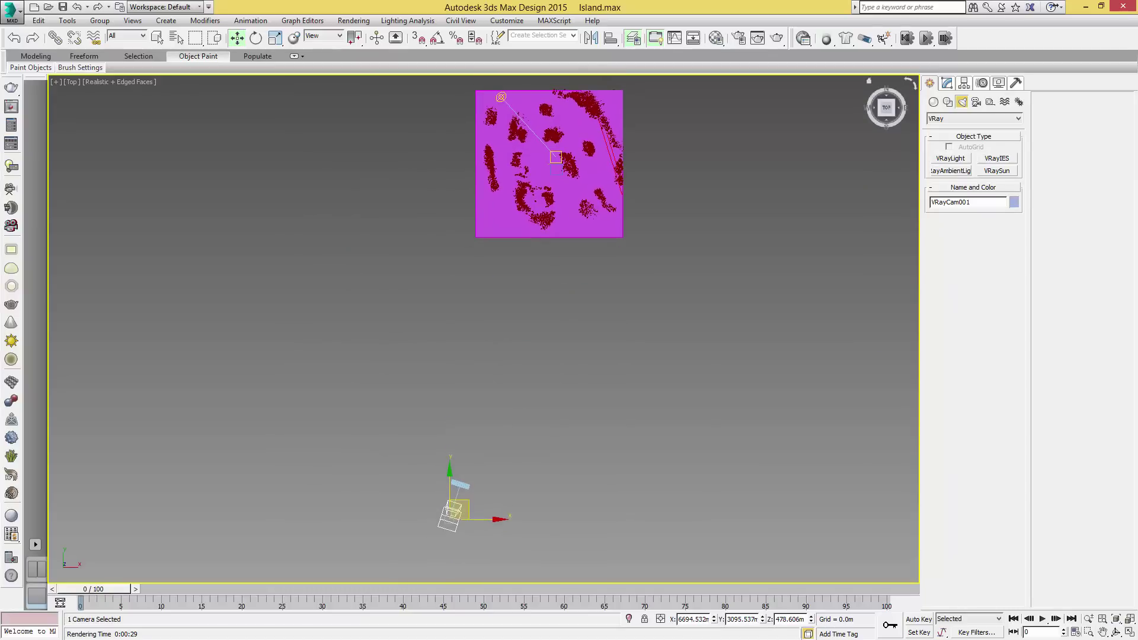
{"action": "left_click", "coordinate": [976, 101]}
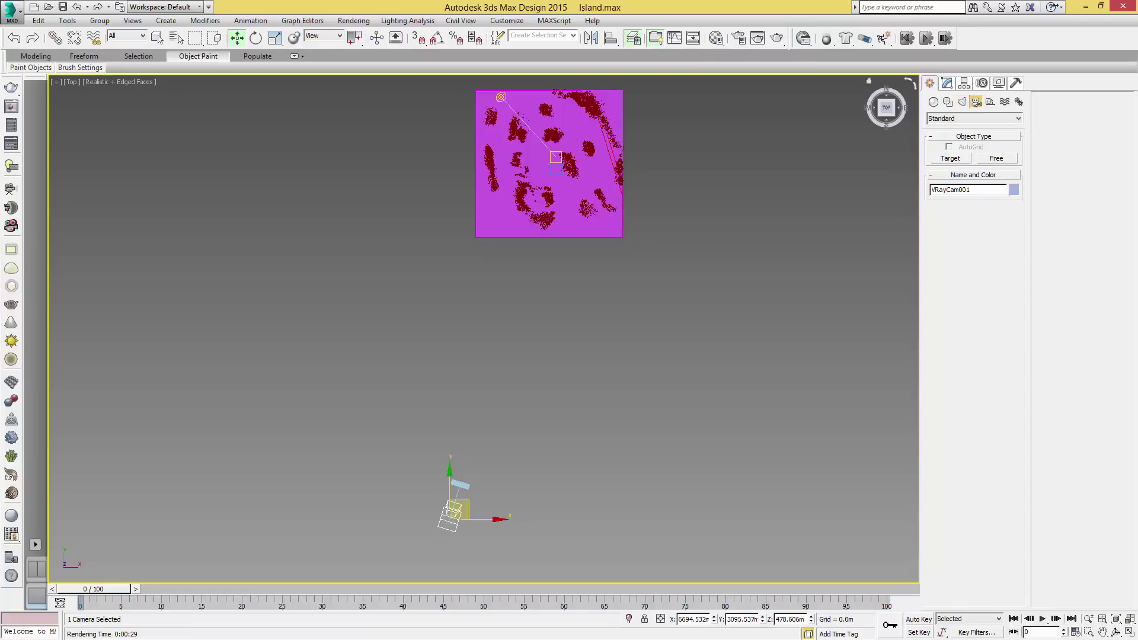
{"action": "left_click", "coordinate": [972, 118]}
{"action": "left_click", "coordinate": [945, 137]}
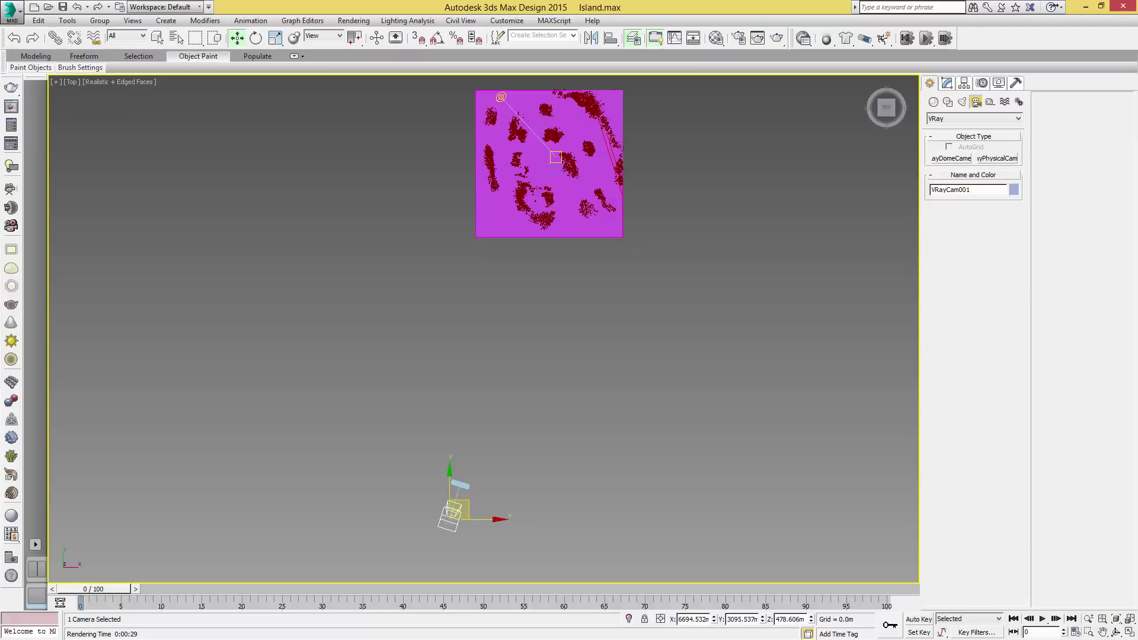
- Return to the camera view, select the water box, and open the Material Editor
{"action": "key", "text": "c"}
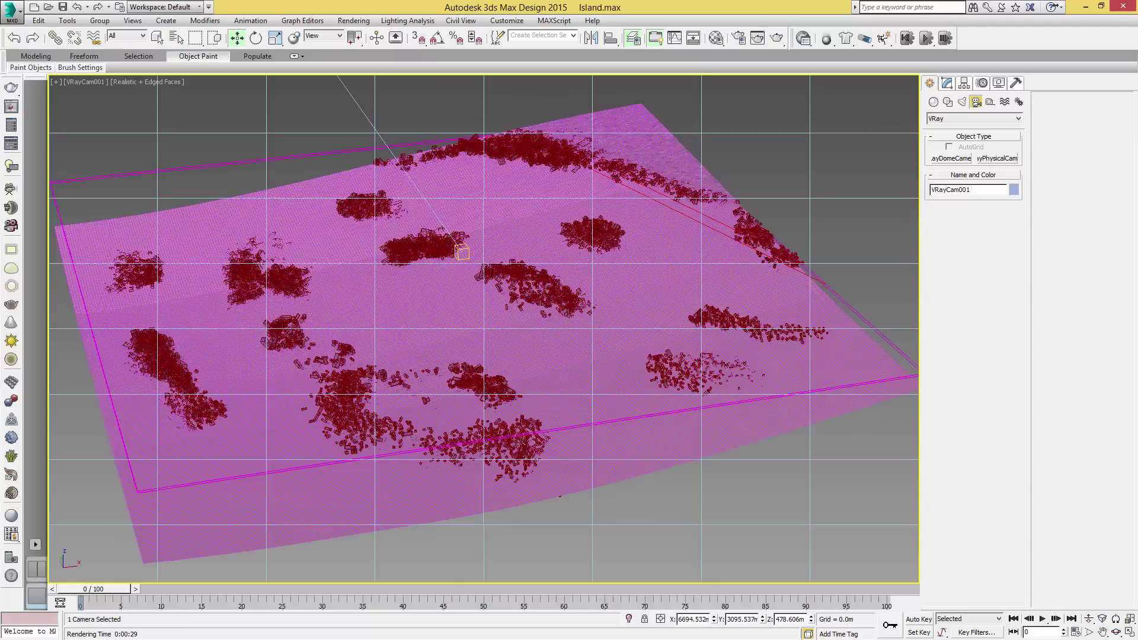
{"action": "left_click", "coordinate": [484, 439]}
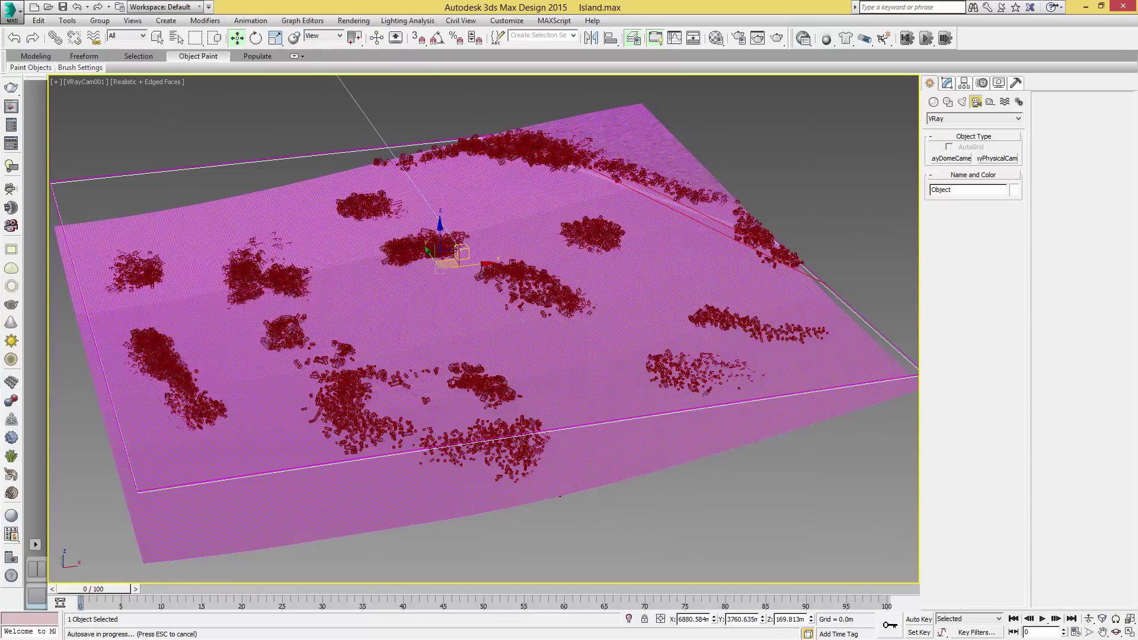
{"action": "left_click", "coordinate": [715, 38]}
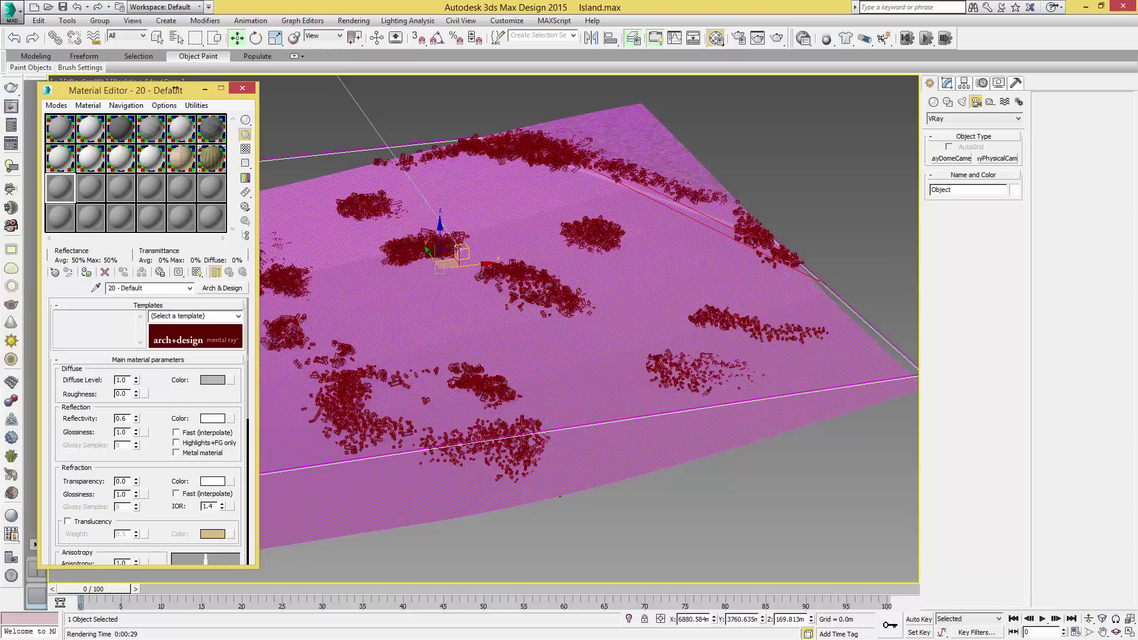
- Look over the Slate Material Editor's node view and return to the Compact Material Editor
{"action": "left_click", "coordinate": [56, 105]}
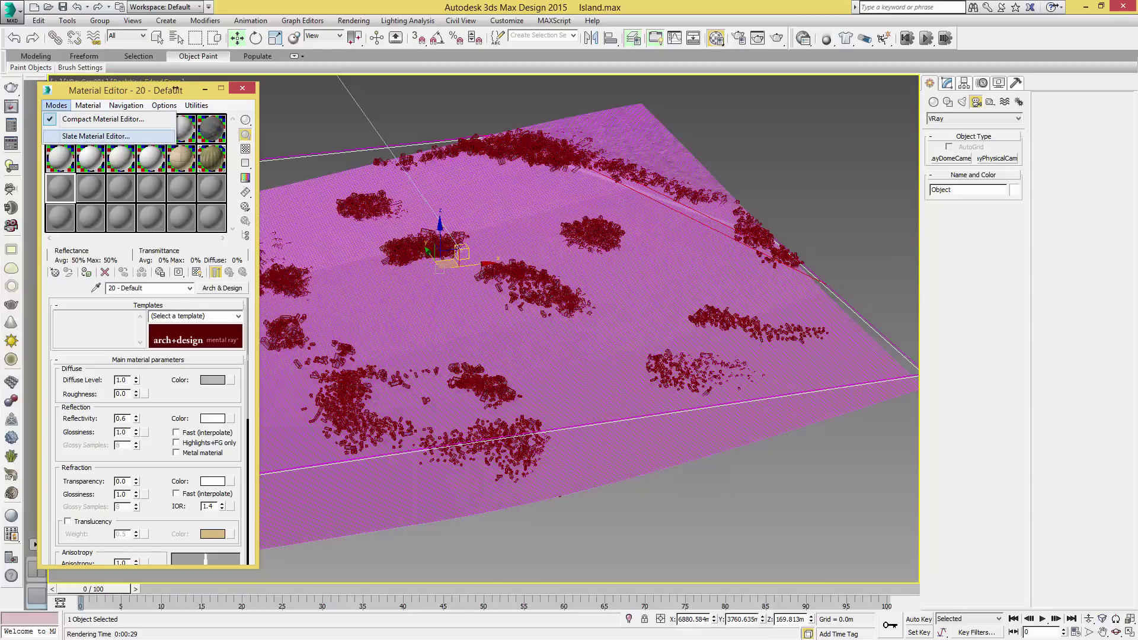
{"action": "key", "text": "Return"}
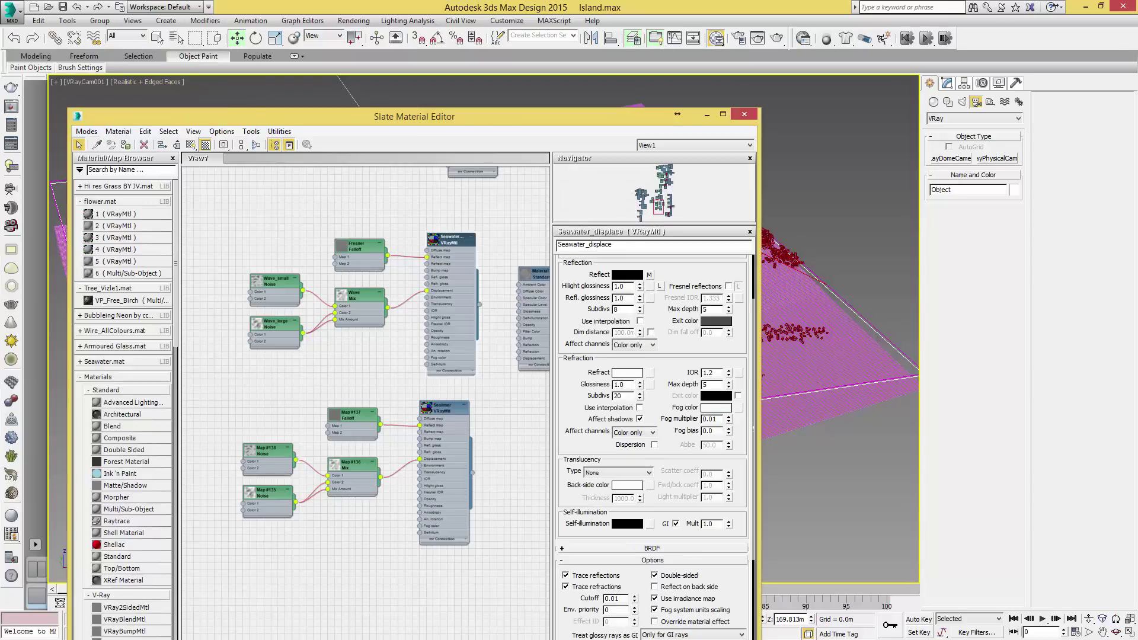
{"action": "left_click_drag", "start_coordinate": [309, 116], "coordinate": [316, 73]}
{"action": "middle_click_drag", "start_coordinate": [407, 259], "coordinate": [378, 209]}
{"action": "scroll", "coordinate": [378, 208], "scroll_direction": "down", "scroll_amount": 3}
{"action": "scroll", "coordinate": [297, 498], "scroll_direction": "up", "scroll_amount": 3}
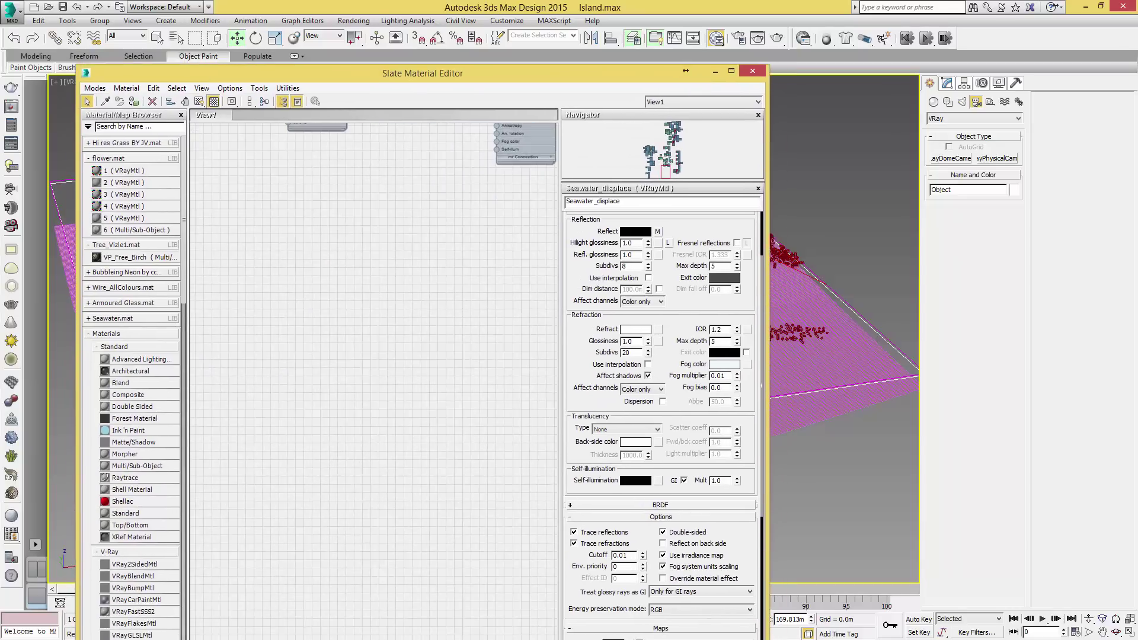
{"action": "middle_click_drag", "start_coordinate": [297, 498], "coordinate": [320, 445]}
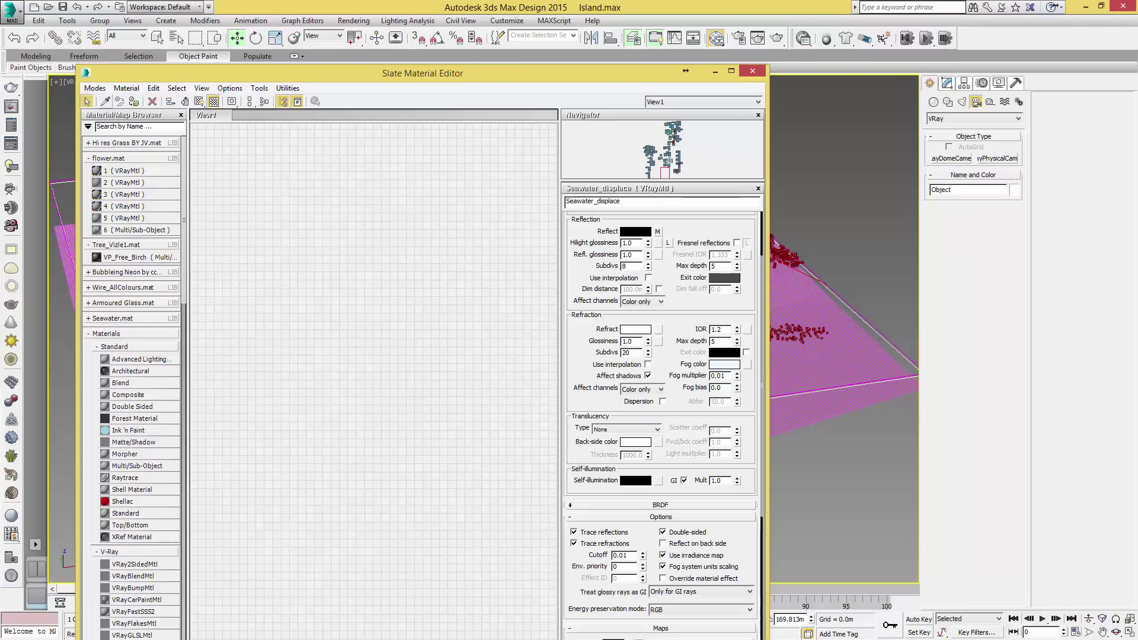
{"action": "left_click", "coordinate": [95, 88]}
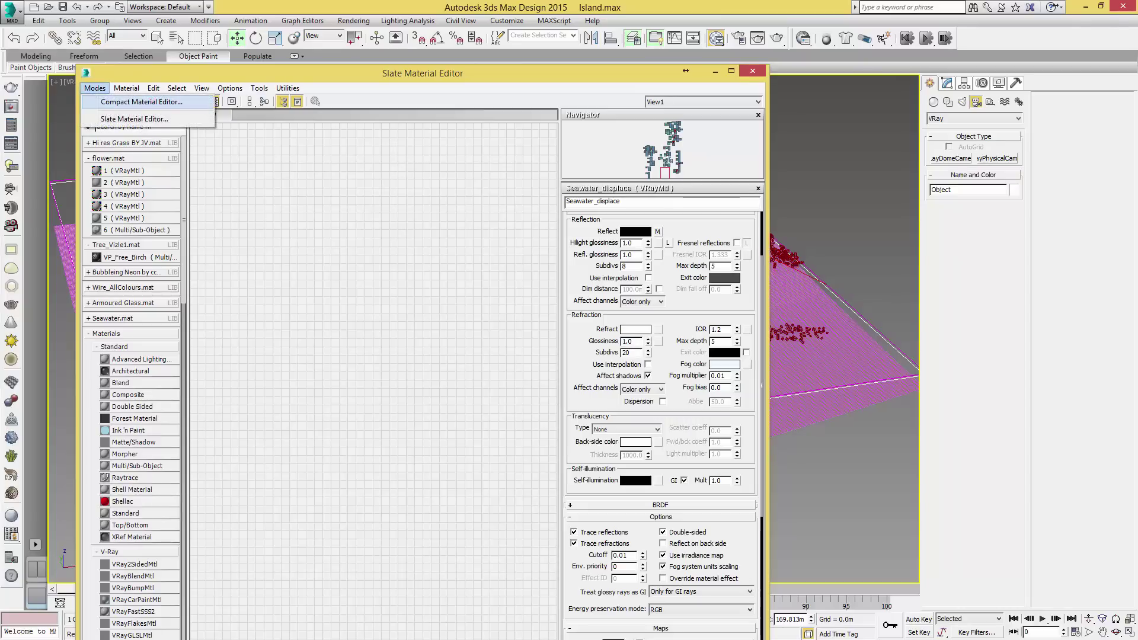
{"action": "left_click", "coordinate": [141, 101]}
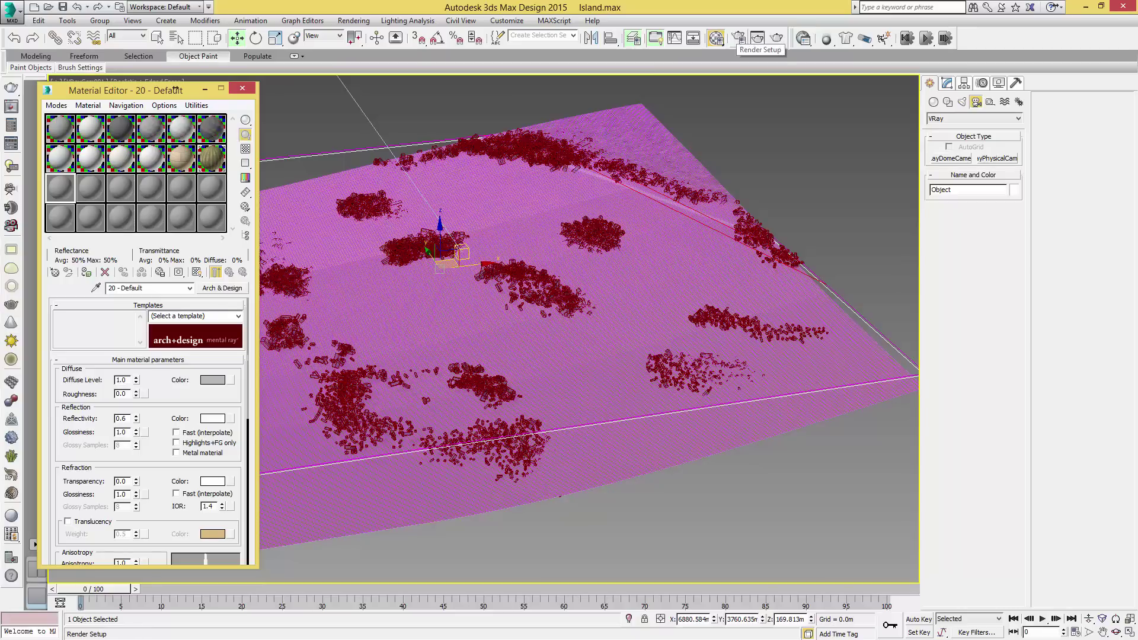
- Review the assigned production, material editor and ActiveShade renderers in Render Setup, leaving them as they are, and close it
{"action": "left_click", "coordinate": [739, 38]}
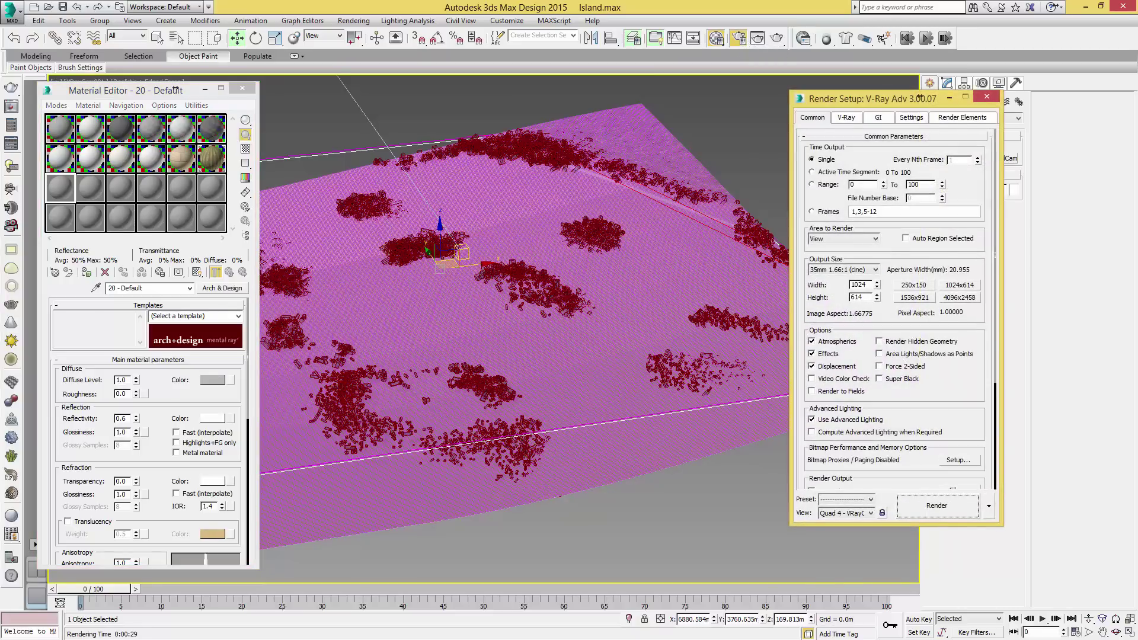
{"action": "scroll", "coordinate": [893, 314], "scroll_direction": "down", "scroll_amount": 5}
{"action": "left_click", "coordinate": [893, 482]}
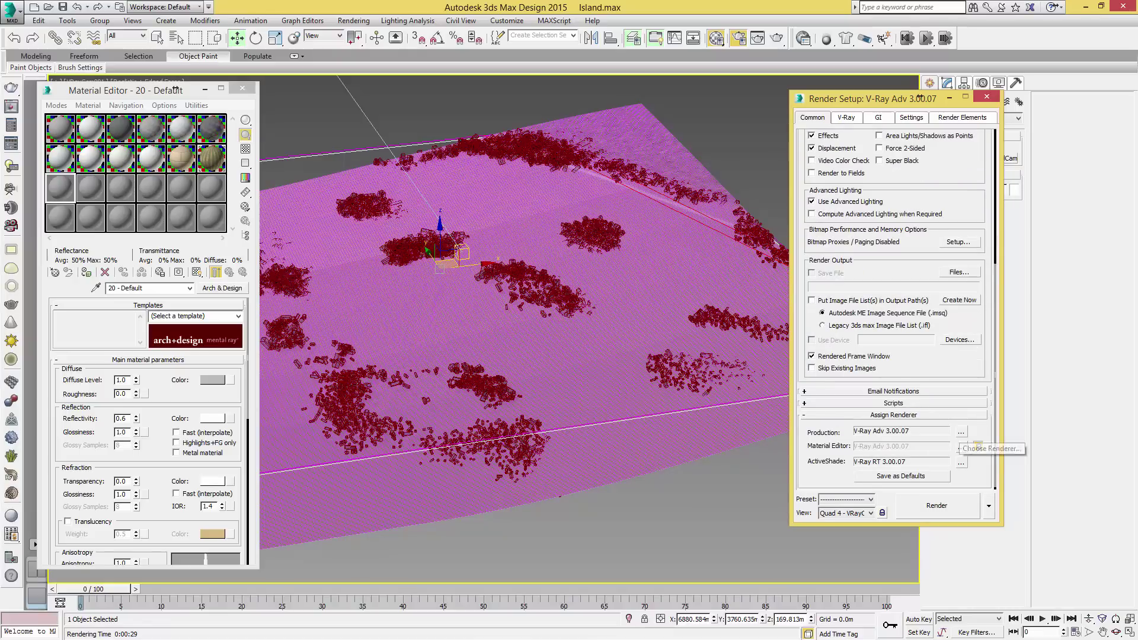
{"action": "left_click", "coordinate": [961, 462]}
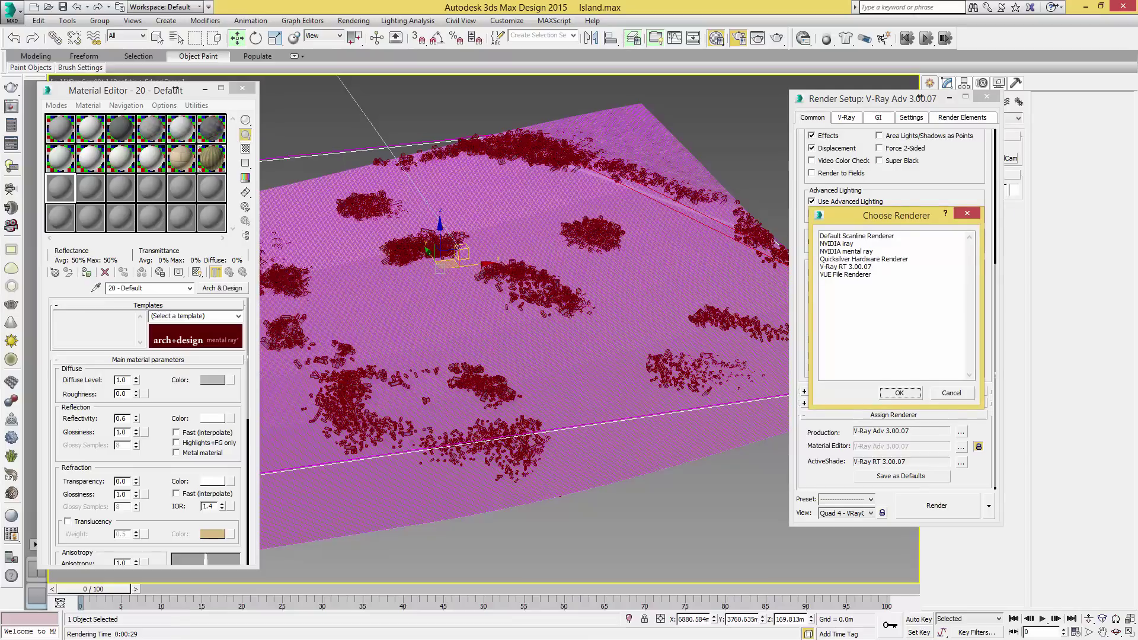
{"action": "key", "text": "Escape"}
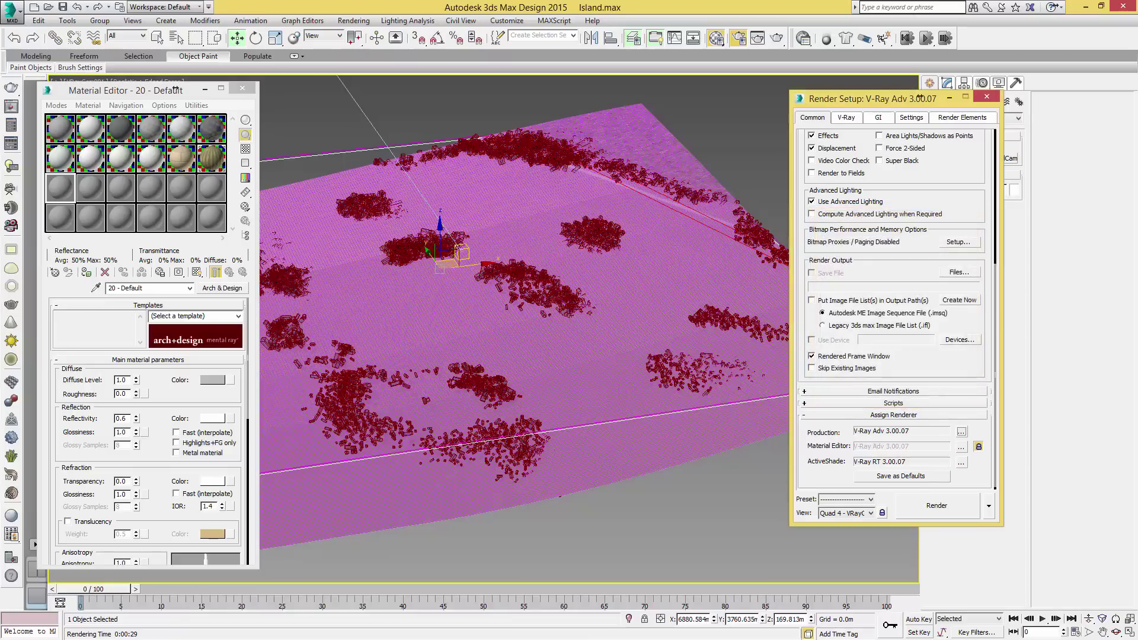
{"action": "scroll", "coordinate": [893, 308], "scroll_direction": "down", "scroll_amount": 1}
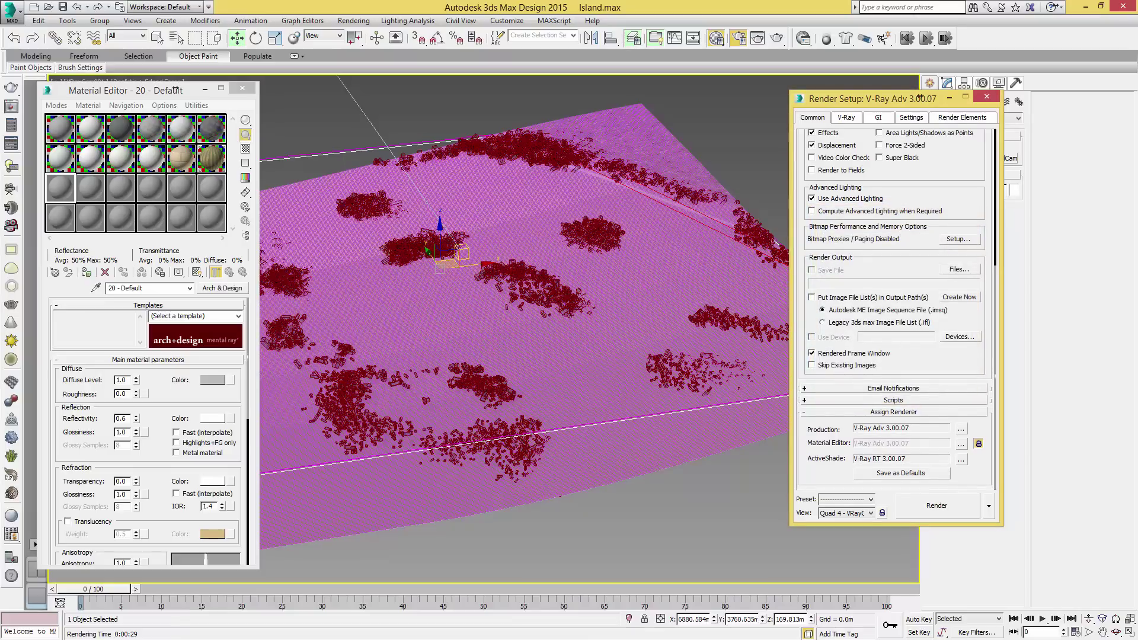
{"action": "scroll", "coordinate": [893, 308], "scroll_direction": "up", "scroll_amount": 1}
{"action": "scroll", "coordinate": [919, 96], "scroll_direction": "down", "scroll_amount": 1}
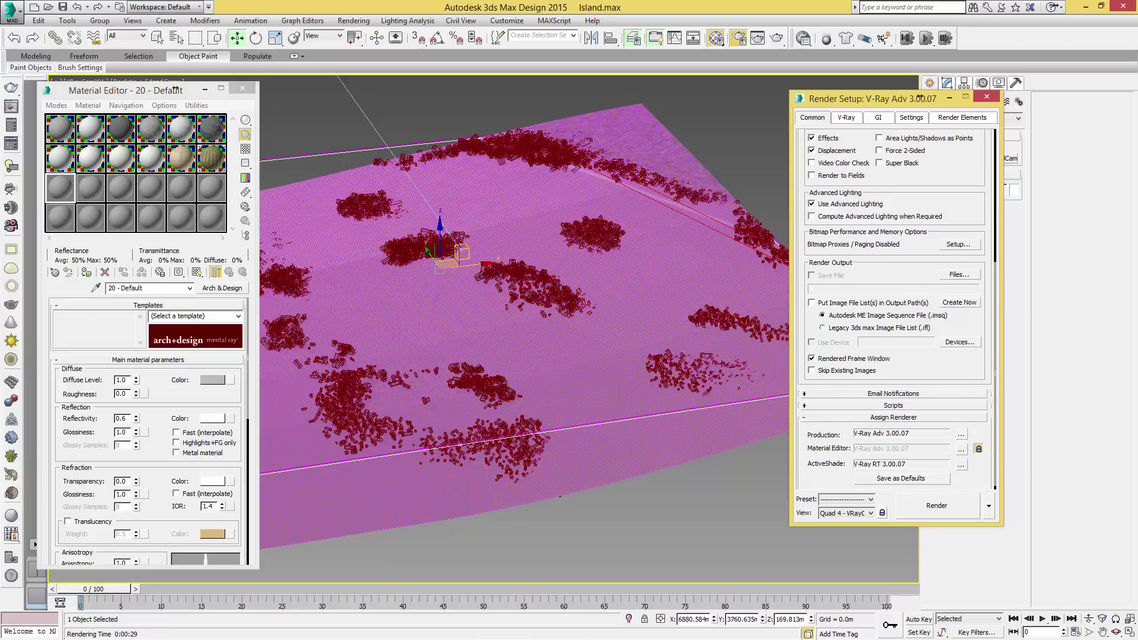
{"action": "scroll", "coordinate": [920, 97], "scroll_direction": "down", "scroll_amount": 1}
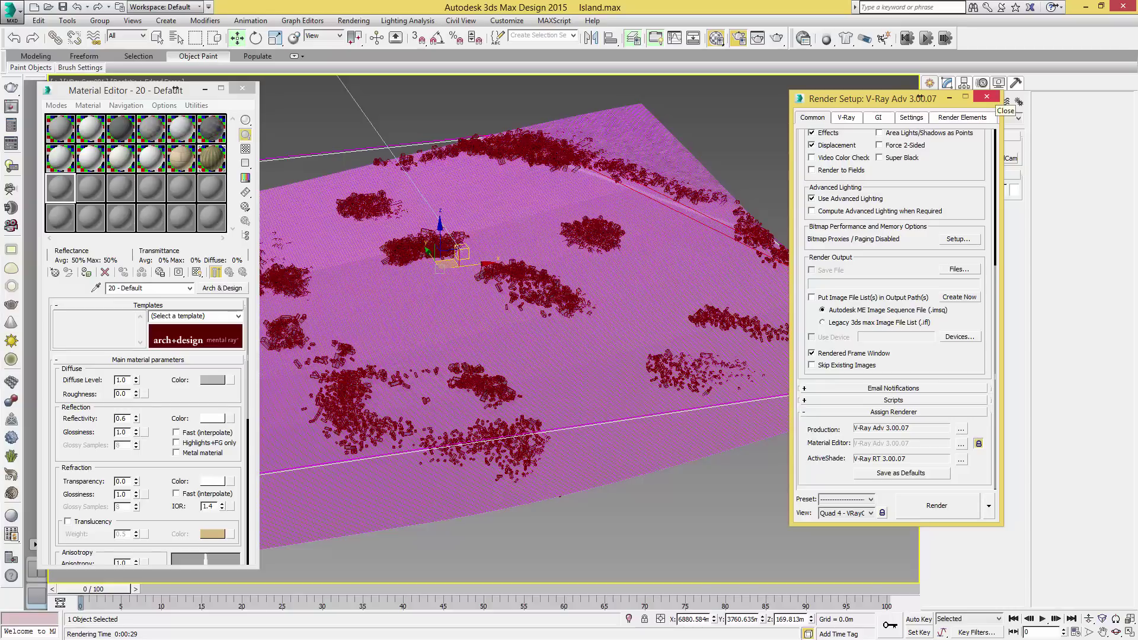
{"action": "left_click", "coordinate": [987, 96]}
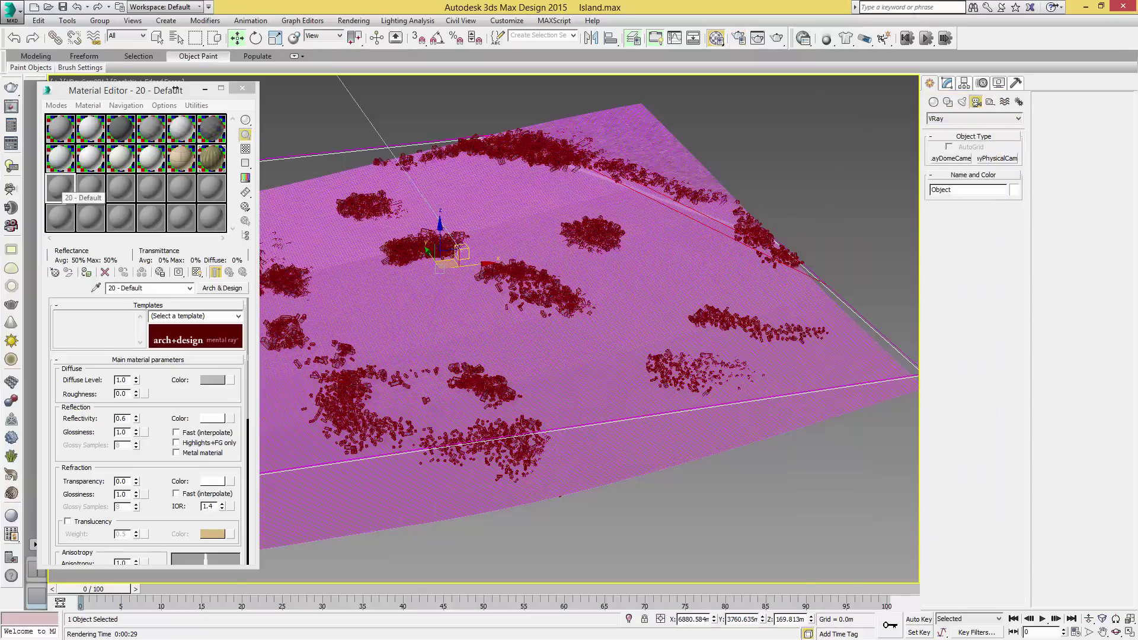
- Change the 20 - Default material from Arch & Design to VRayMtl
{"action": "left_click_drag", "start_coordinate": [175, 89], "coordinate": [202, 87]}
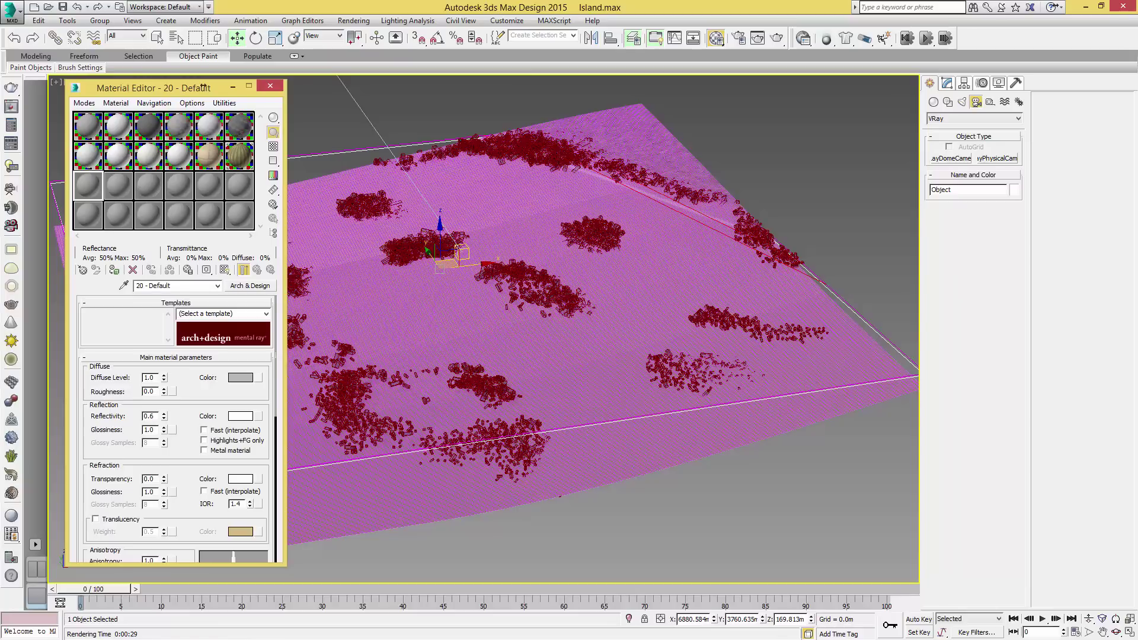
{"action": "left_click", "coordinate": [250, 286]}
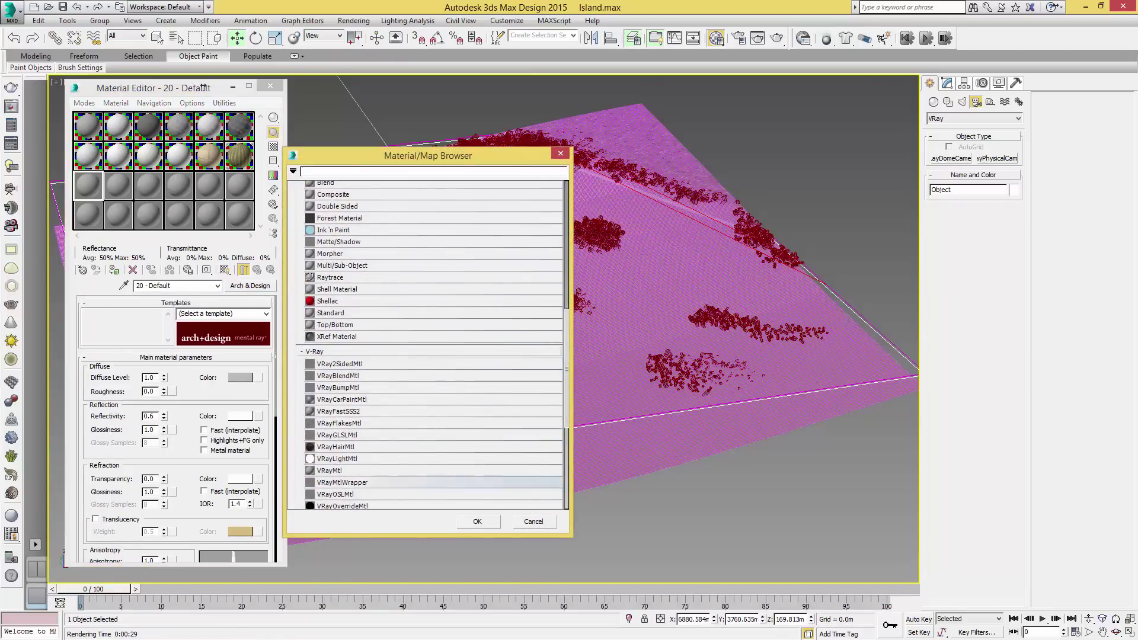
{"action": "double_click", "coordinate": [338, 470]}
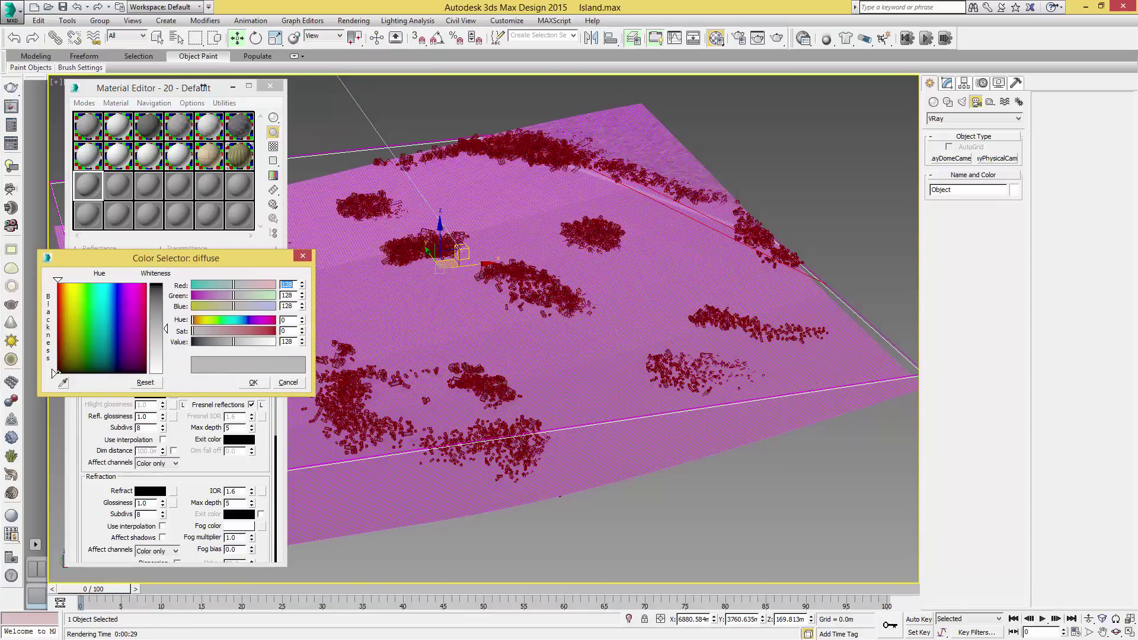
- Set the diffuse color to red 64, green 195, blue 228
{"action": "type", "text": "64"}
{"action": "key", "text": "Tab"}
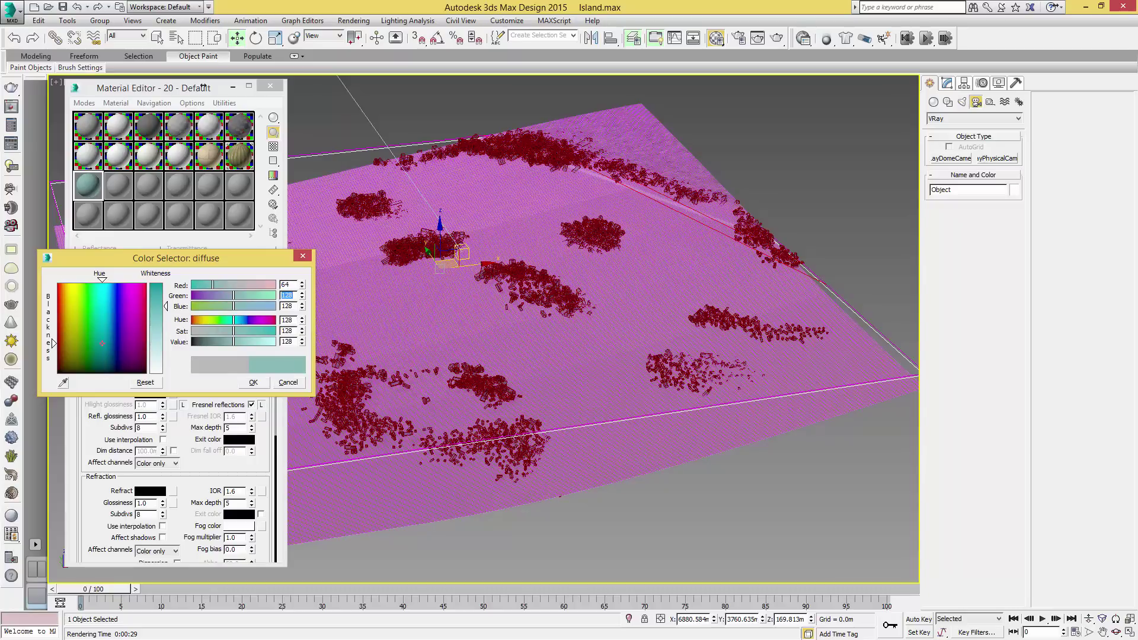
{"action": "type", "text": "195"}
{"action": "key", "text": "Tab"}
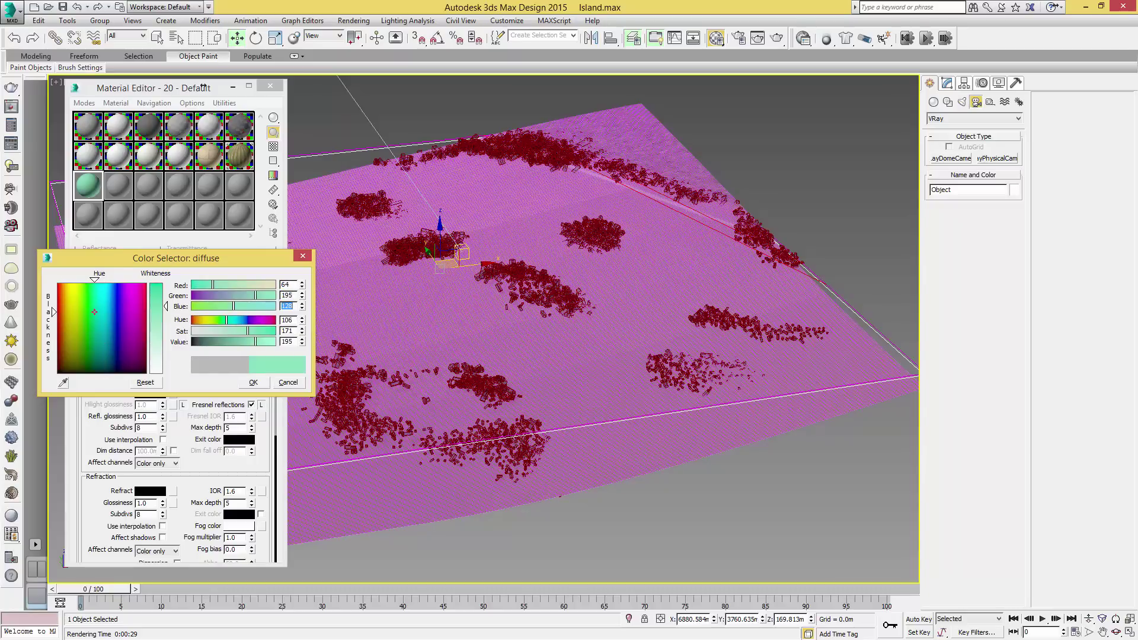
{"action": "type", "text": "228"}
{"action": "key", "text": "Tab"}
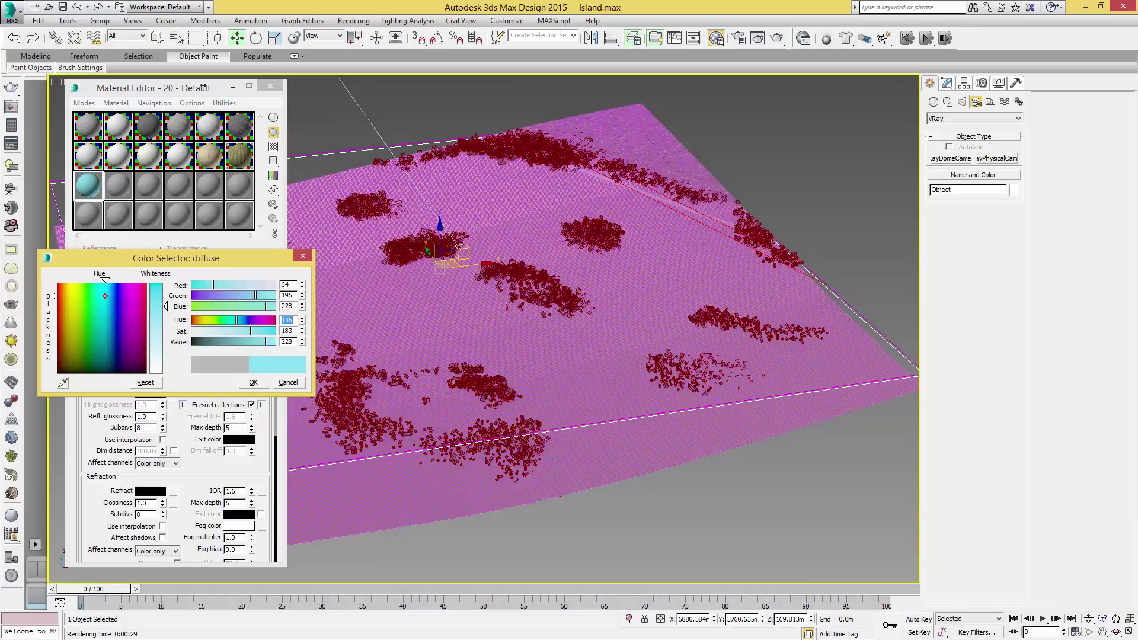
{"action": "key", "text": "Return"}
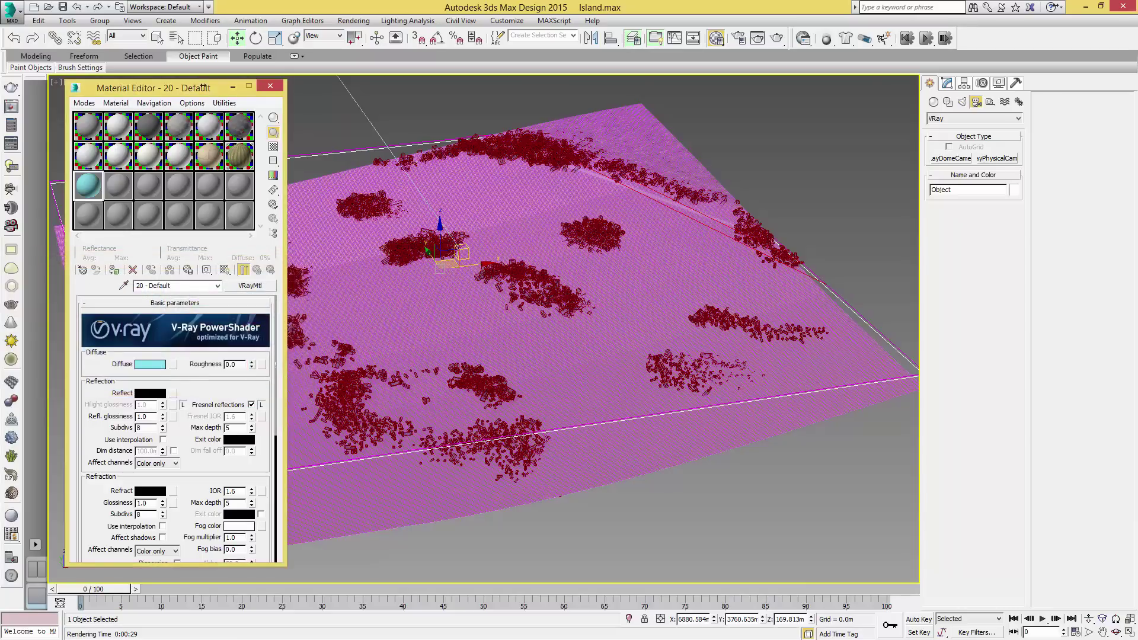
- Set the material's refraction color to pure white (255, 255, 255)
{"action": "scroll", "coordinate": [203, 87], "scroll_direction": "down", "scroll_amount": 3}
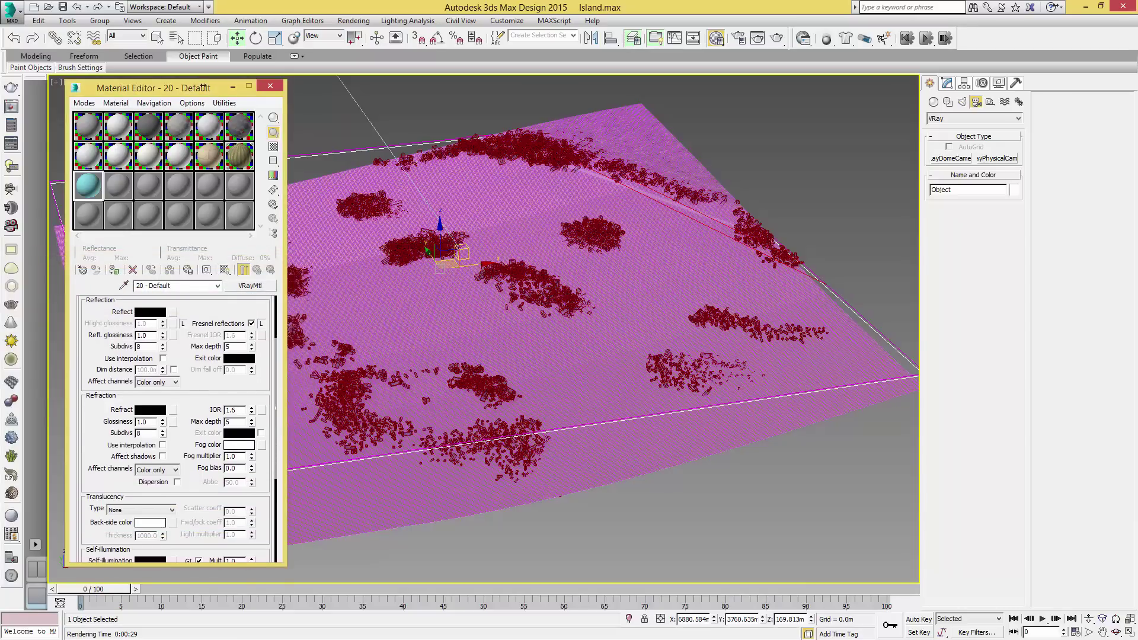
{"action": "left_click", "coordinate": [150, 409]}
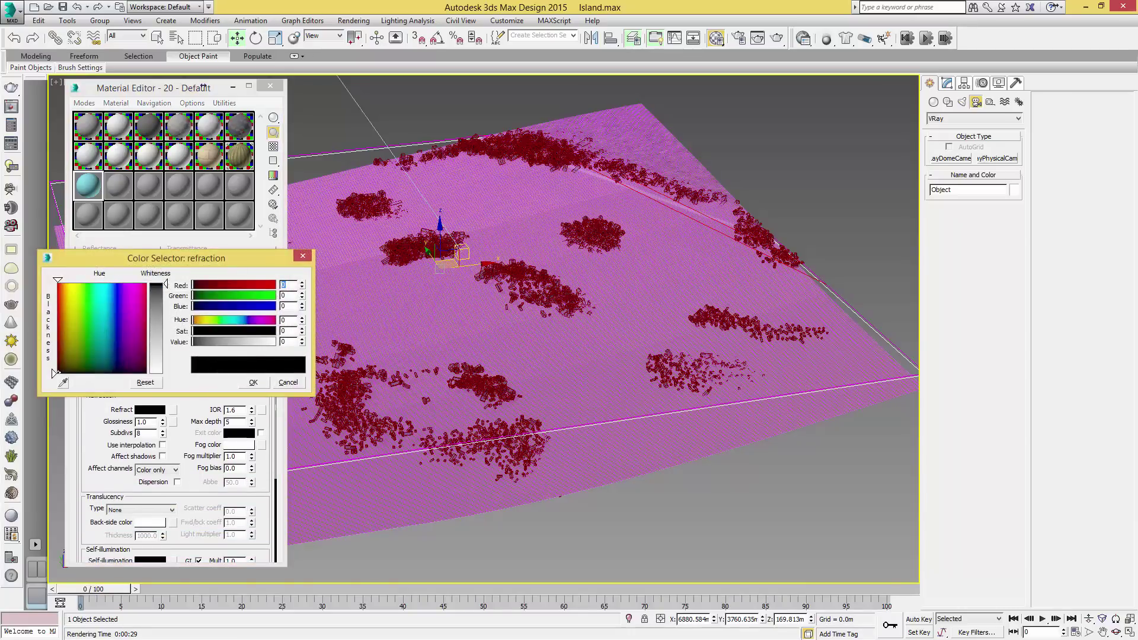
{"action": "left_click_drag", "start_coordinate": [166, 284], "coordinate": [166, 373]}
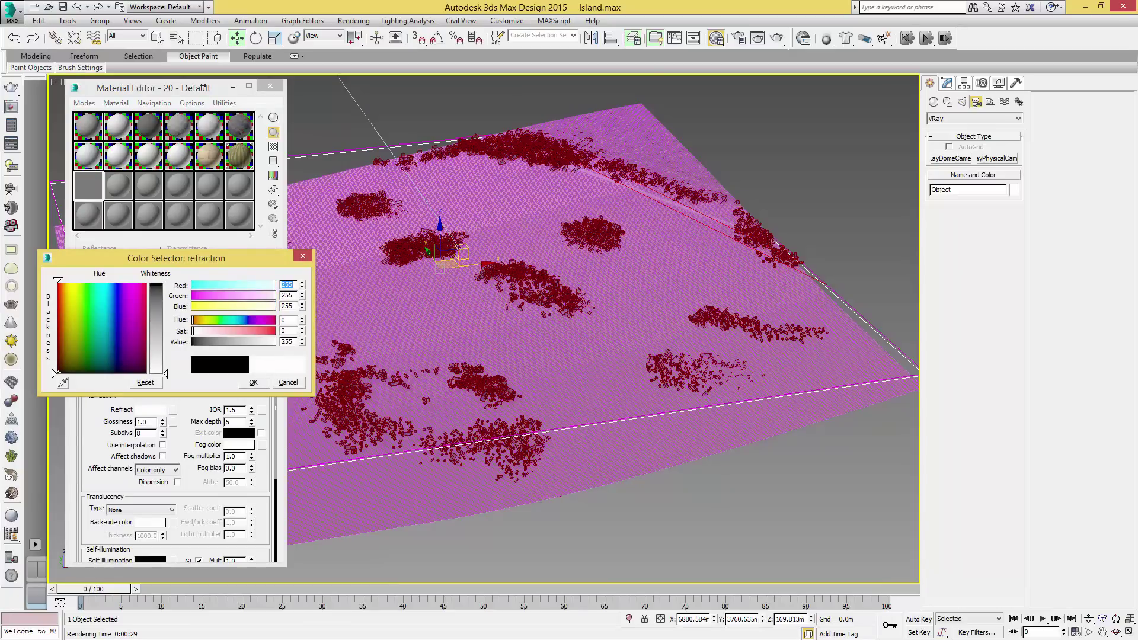
{"action": "key", "text": "Return"}
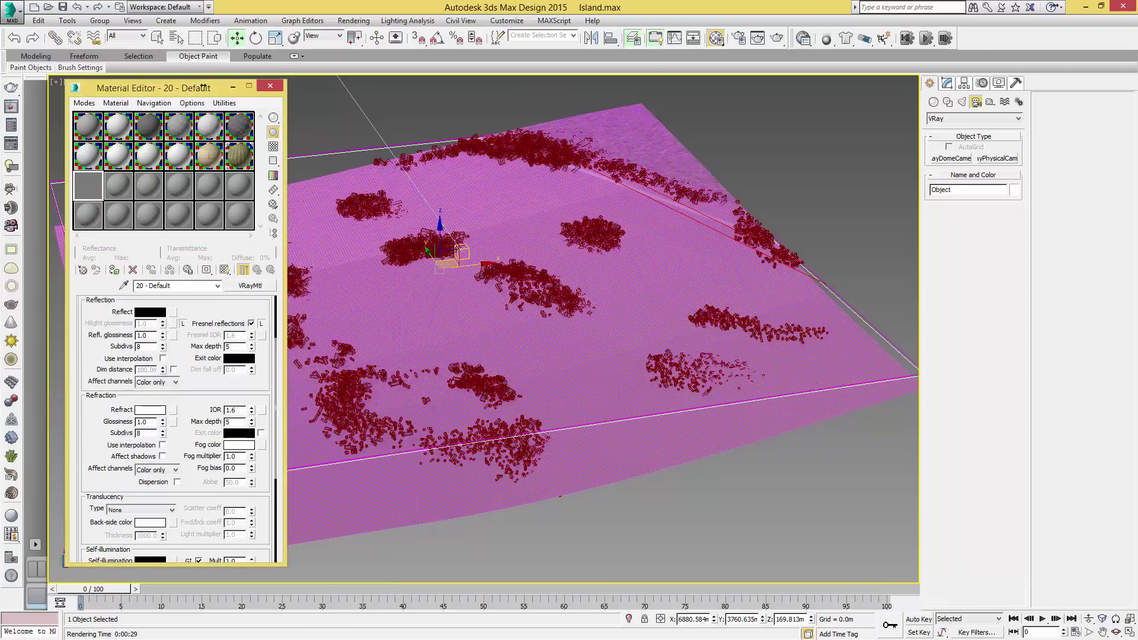
- Set the refraction subdivisions to 20 and the refraction IOR to 1.333
{"action": "scroll", "coordinate": [175, 429], "scroll_direction": "down", "scroll_amount": 1}
{"action": "double_click", "coordinate": [145, 418]}
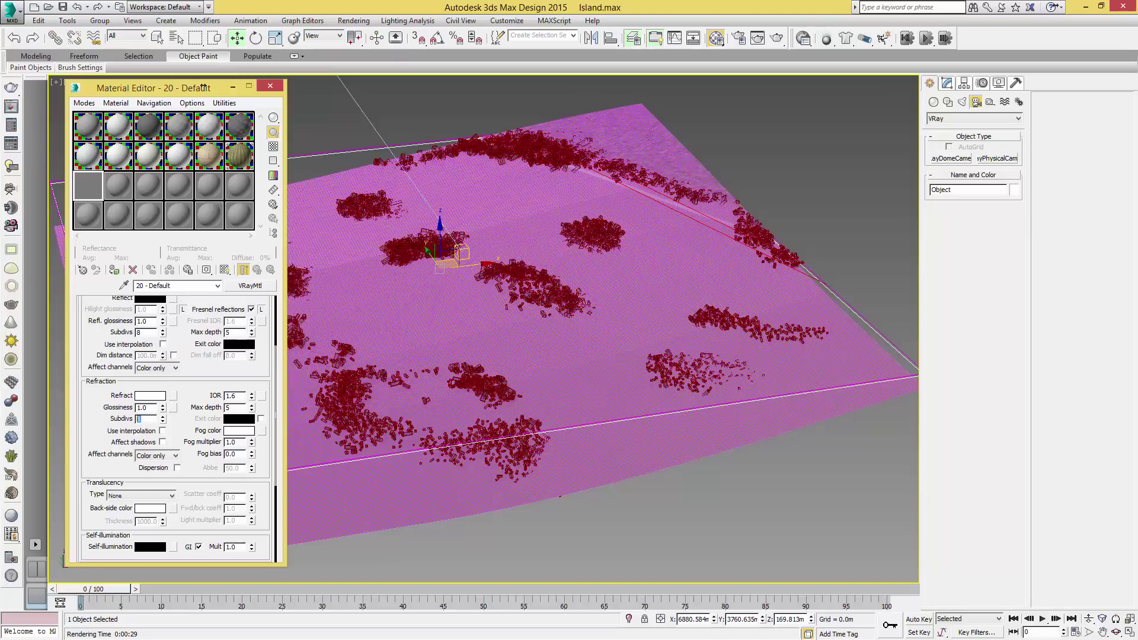
{"action": "type", "text": "20"}
{"action": "key", "text": "Tab"}
{"action": "type", "text": "1.333"}
- Set the refraction fog color to red 156, green 224, blue 241
{"action": "left_click", "coordinate": [238, 431]}
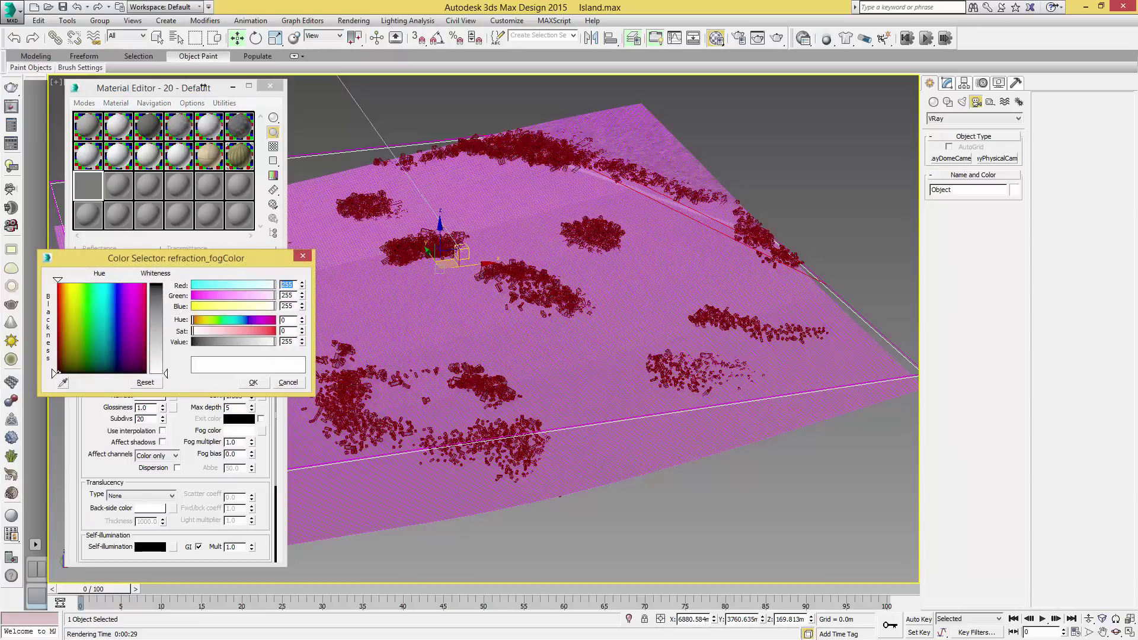
{"action": "type", "text": "156"}
{"action": "key", "text": "Tab"}
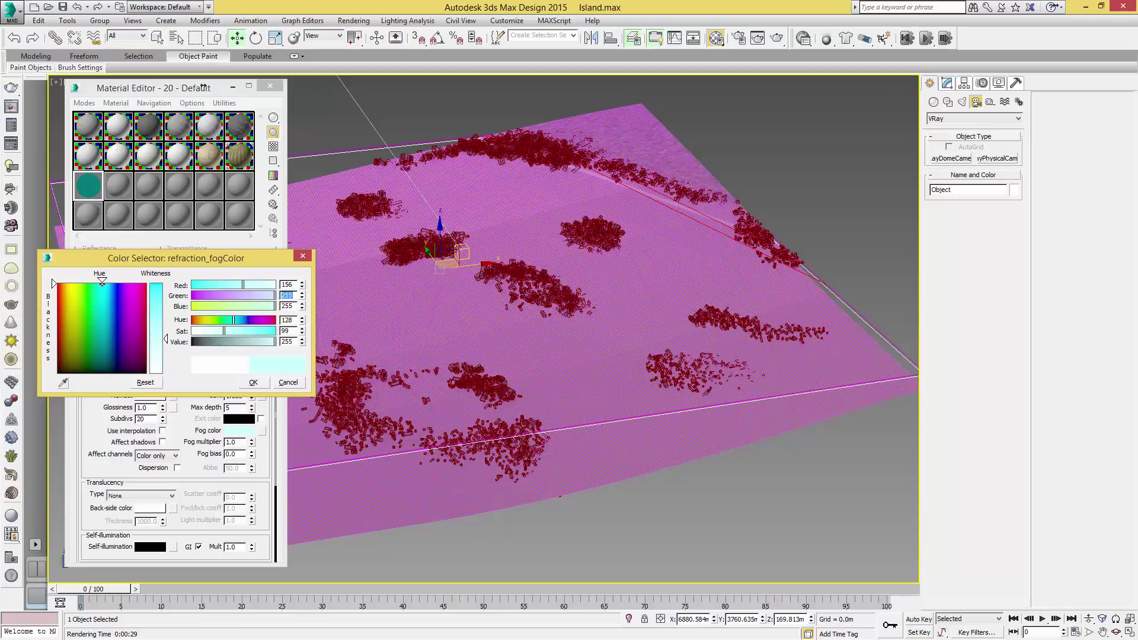
{"action": "type", "text": "224"}
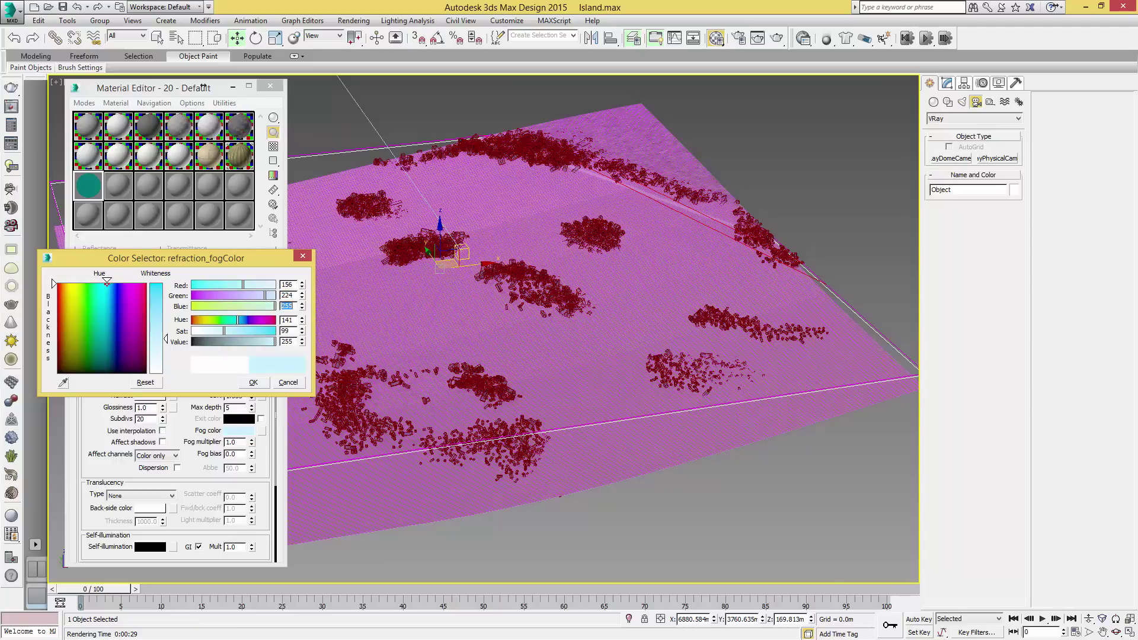
{"action": "key", "text": "Tab"}
{"action": "type", "text": "241"}
{"action": "key", "text": "Tab"}
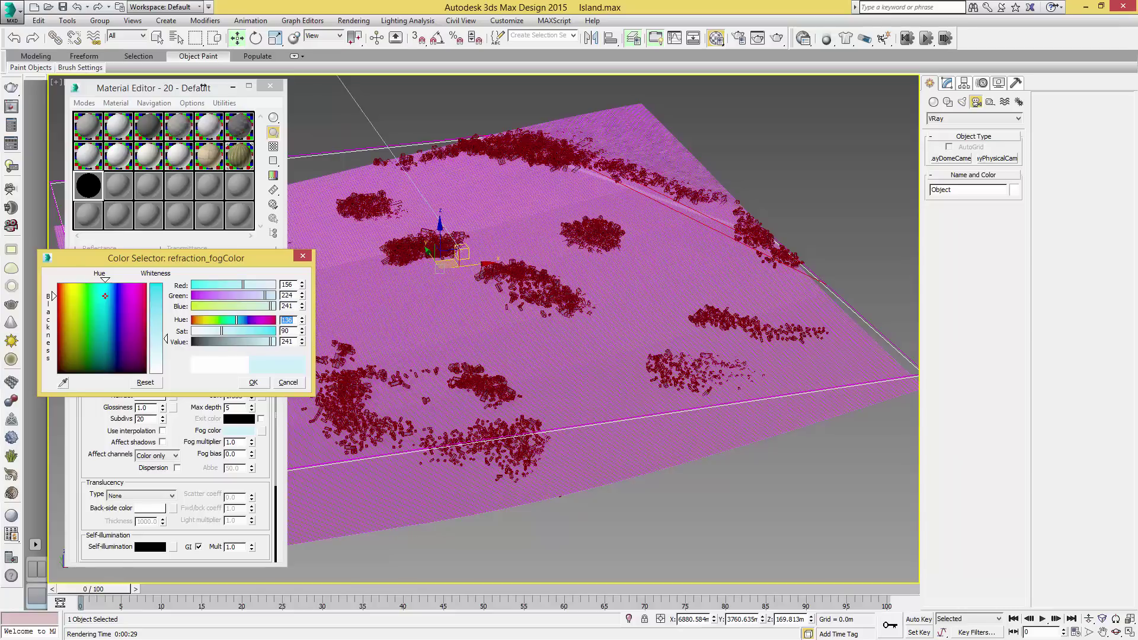
{"action": "key", "text": "Return"}
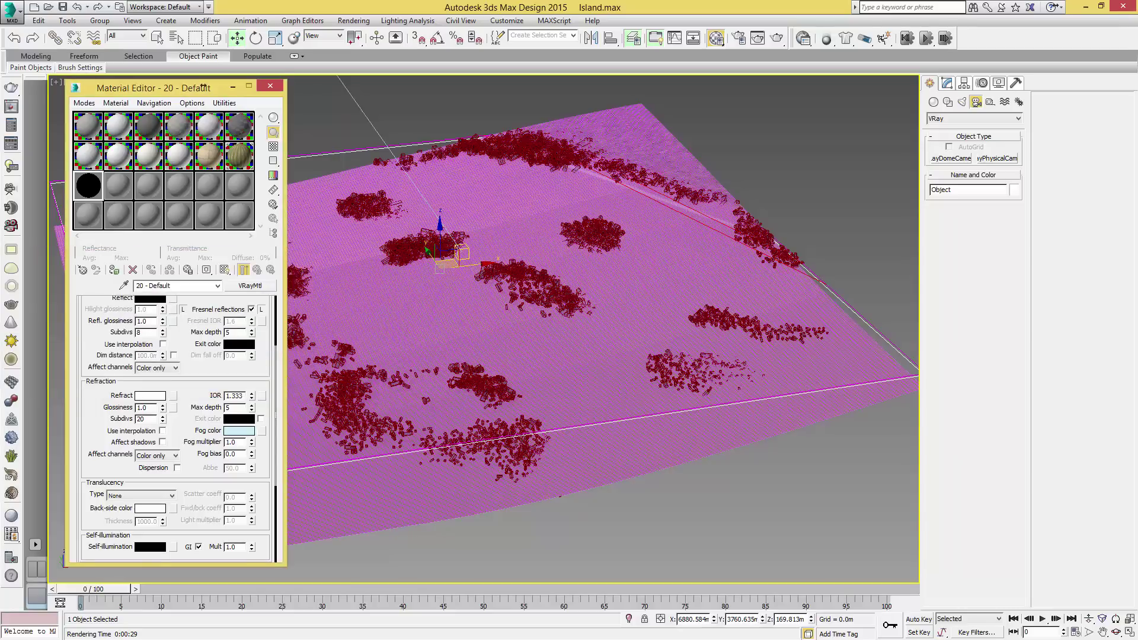
- Set the fog multiplier to 0.01 and enable Affect shadows for the refraction
{"action": "key", "text": "Tab"}
{"action": "type", "text": "0.01"}
{"action": "key", "text": "Return"}
{"action": "key", "text": "Return"}
{"action": "scroll", "coordinate": [175, 428], "scroll_direction": "down", "scroll_amount": 3}
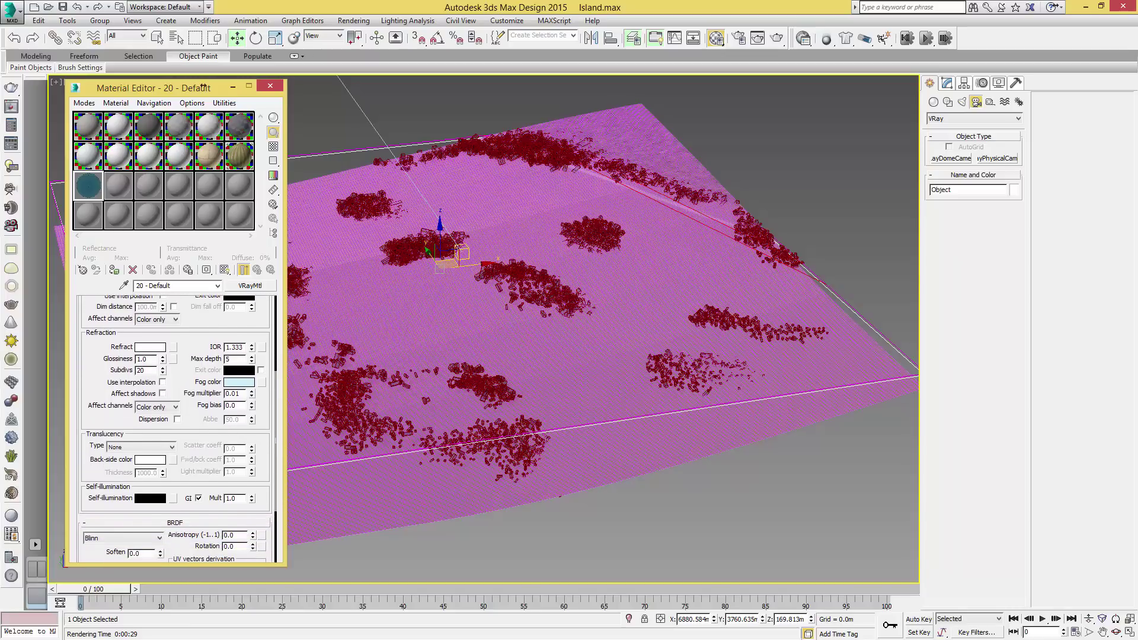
{"action": "scroll", "coordinate": [175, 429], "scroll_direction": "up", "scroll_amount": 1}
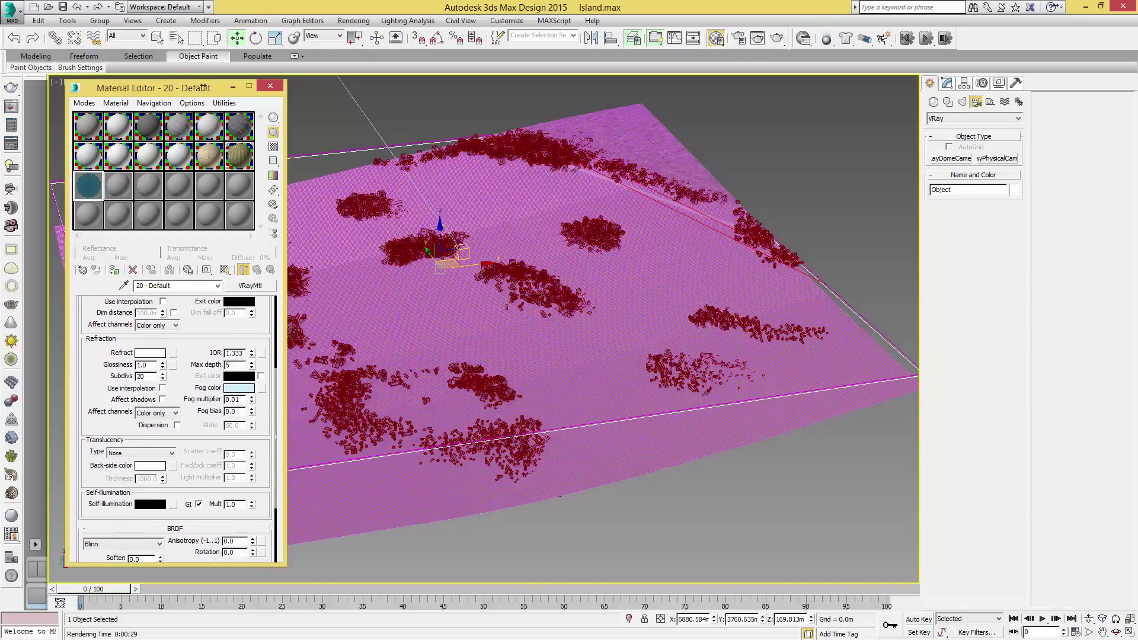
{"action": "scroll", "coordinate": [204, 88], "scroll_direction": "up", "scroll_amount": 8}
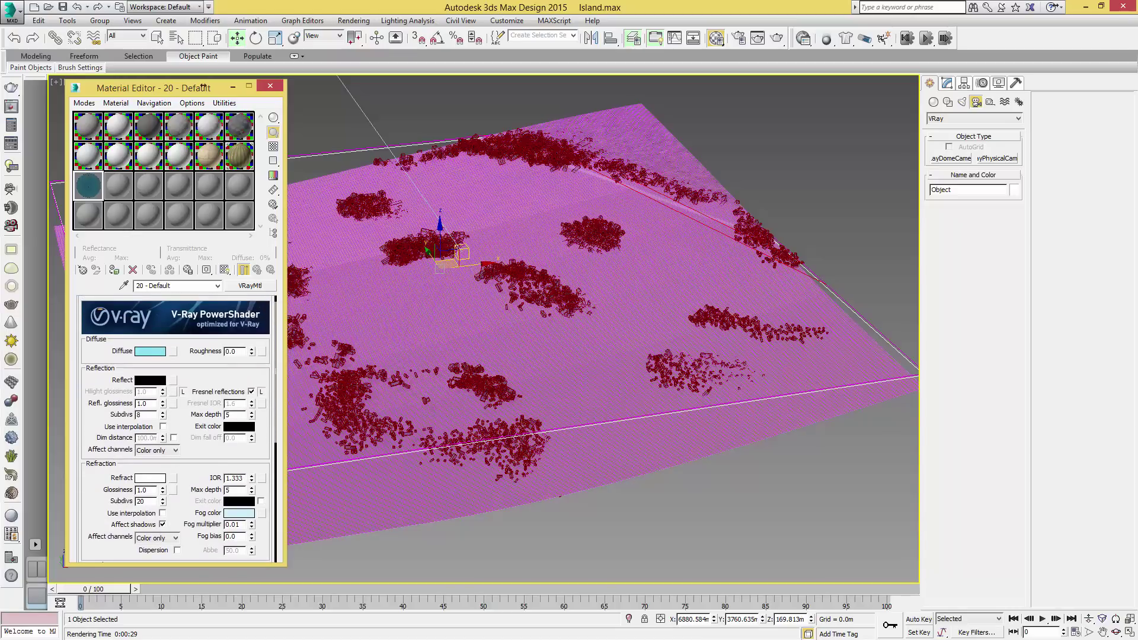
- Assign a Falloff map to Reflect with a front color of gray 49 and a side color of gray 144
{"action": "left_click", "coordinate": [172, 380]}
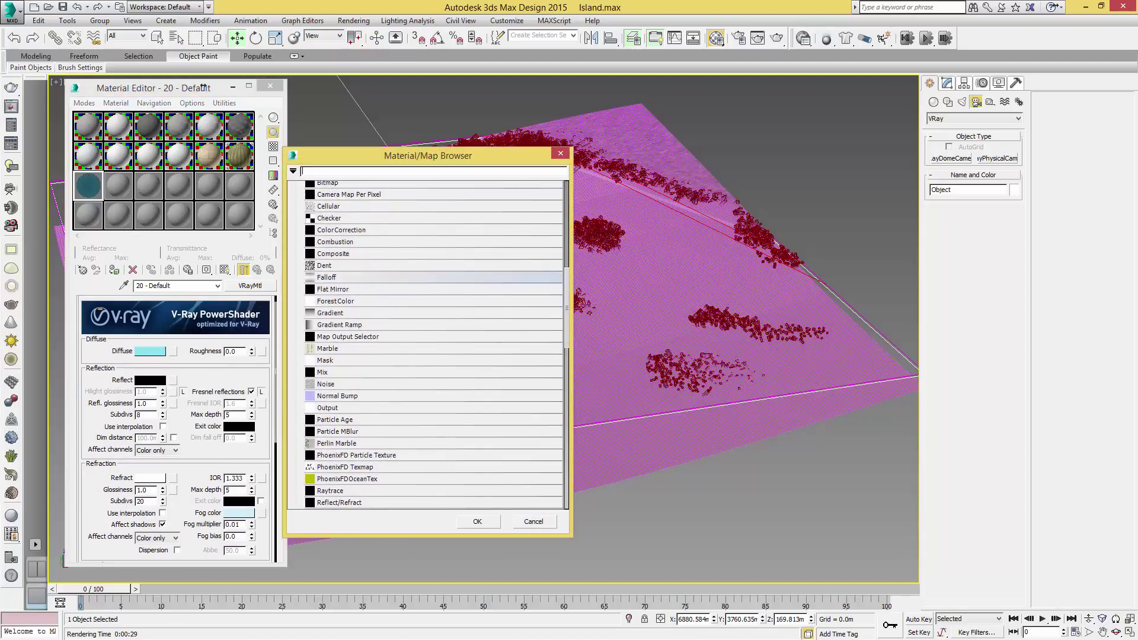
{"action": "double_click", "coordinate": [333, 277]}
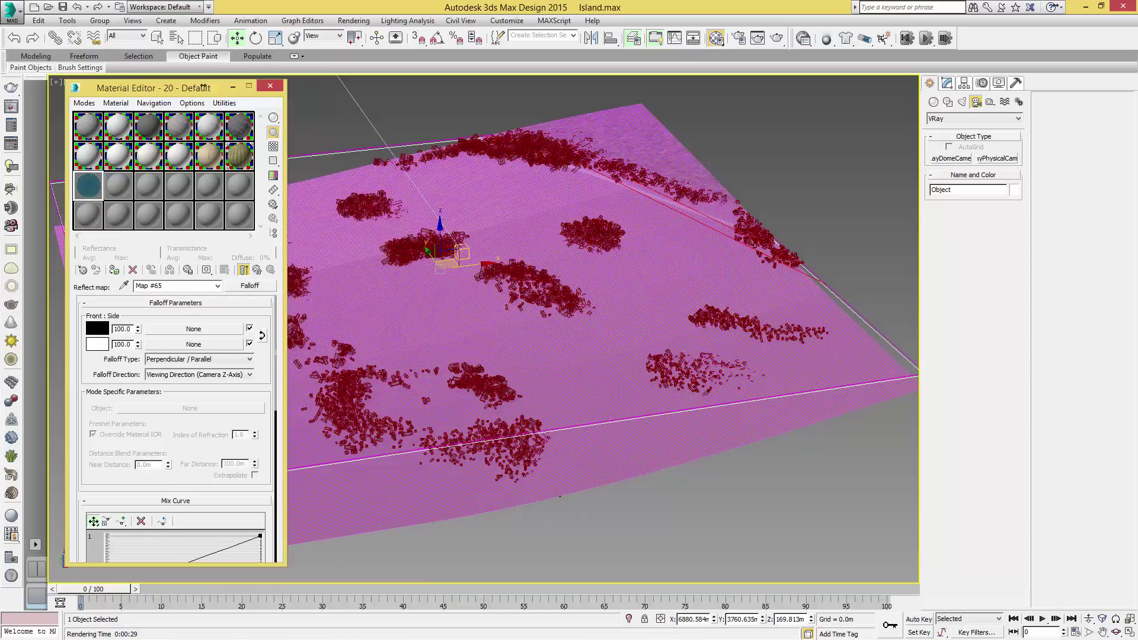
{"action": "left_click", "coordinate": [97, 329]}
{"action": "left_click_drag", "start_coordinate": [156, 284], "coordinate": [156, 302]}
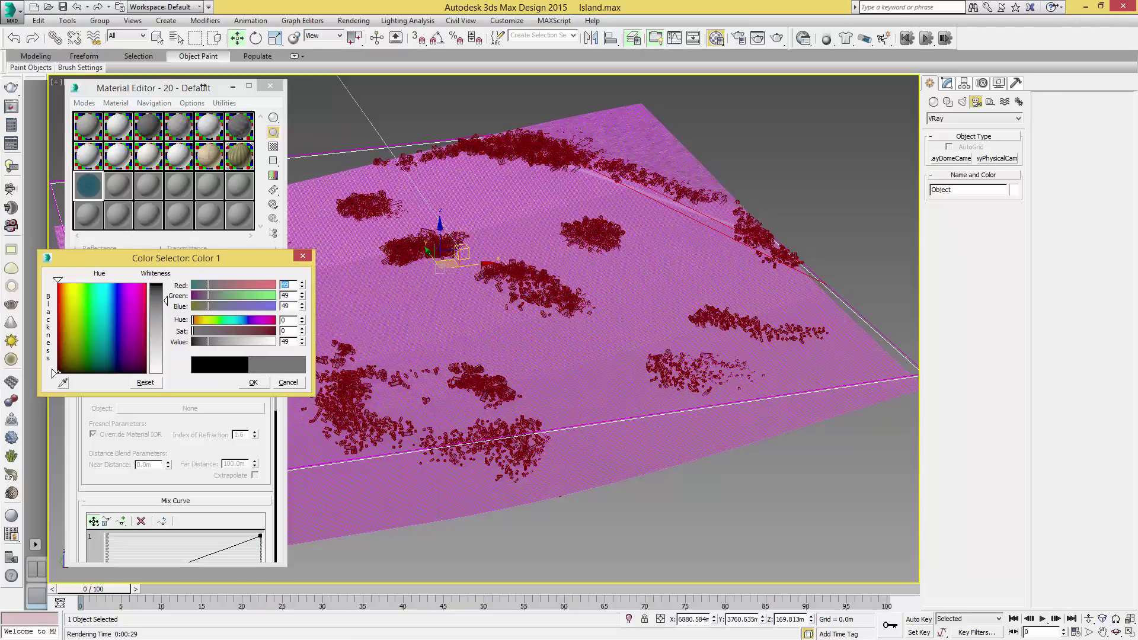
{"action": "left_click", "coordinate": [253, 383]}
{"action": "left_click", "coordinate": [97, 344]}
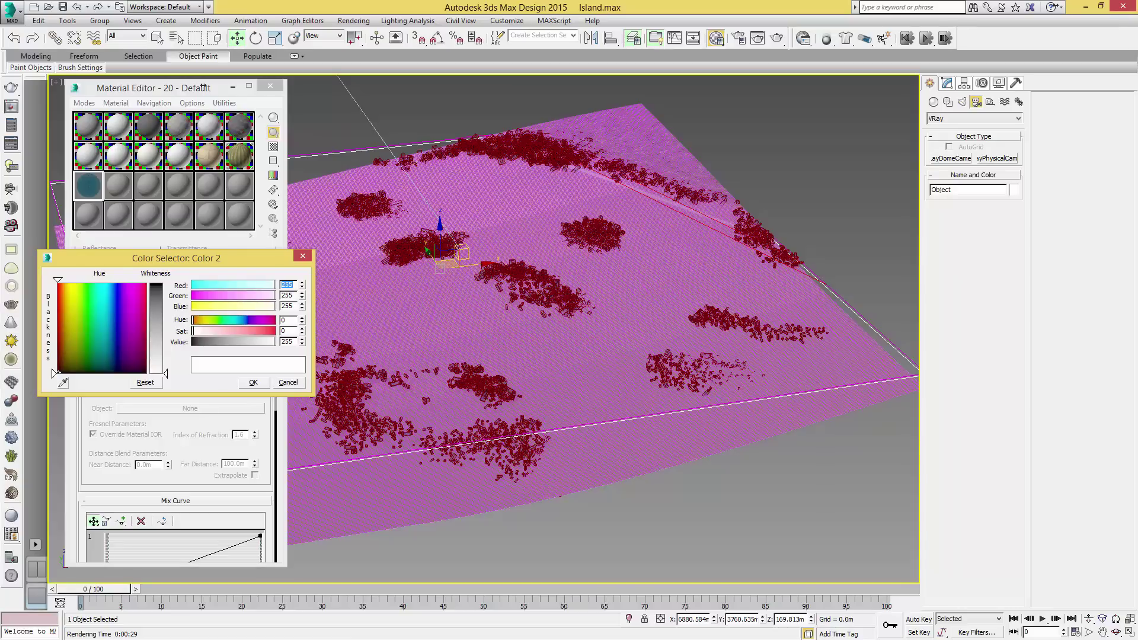
{"action": "left_click_drag", "start_coordinate": [155, 373], "coordinate": [156, 334]}
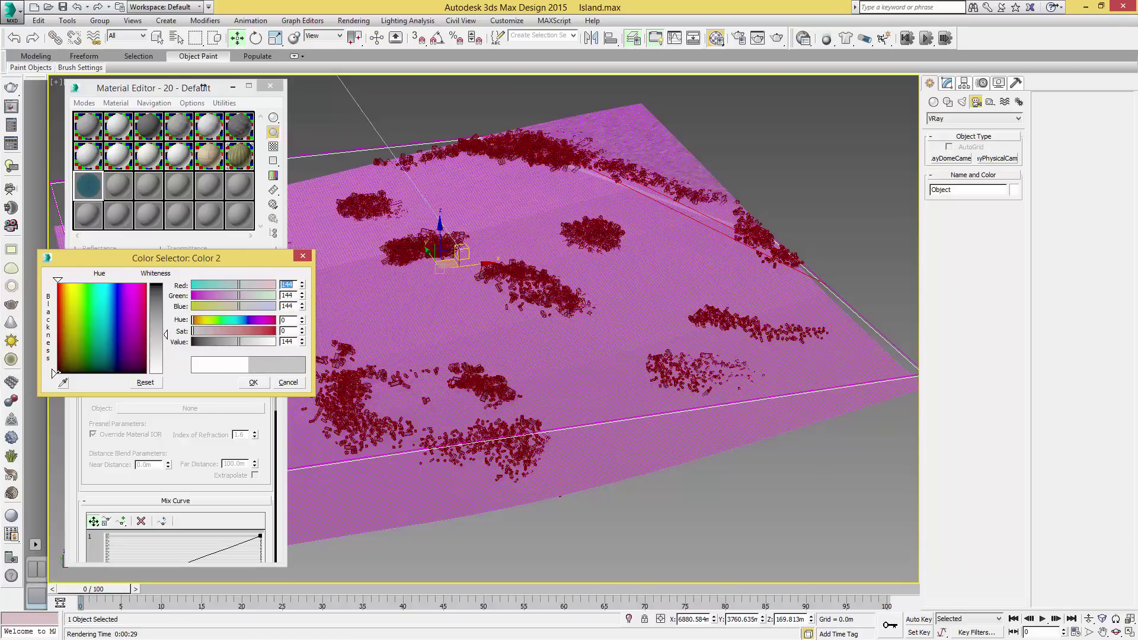
{"action": "left_click", "coordinate": [253, 382]}
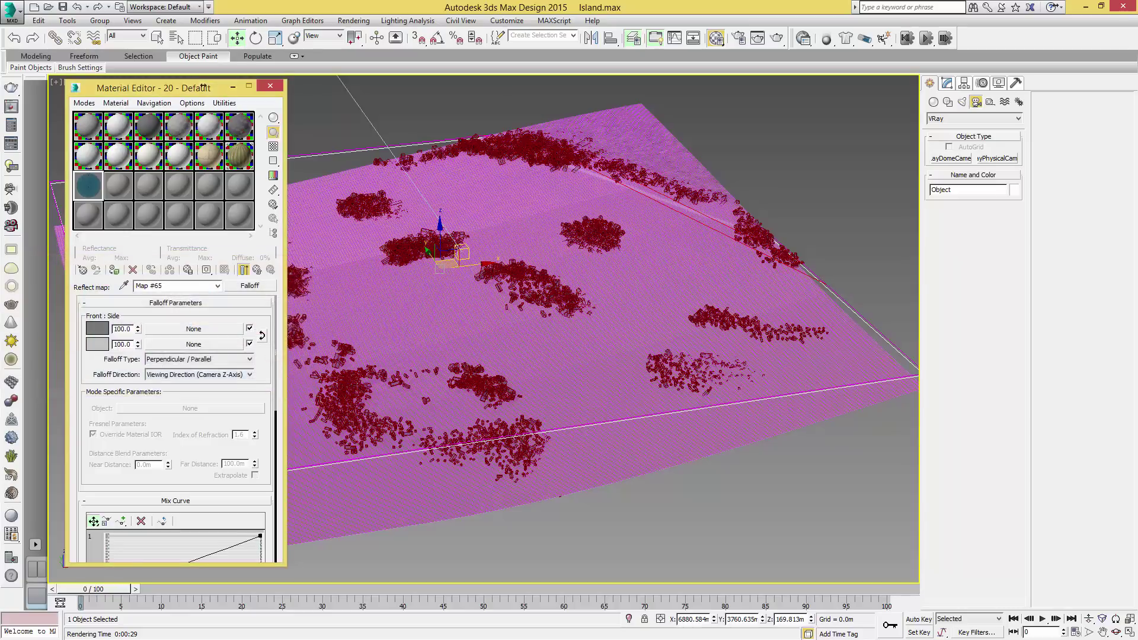
- Change the falloff type to Fresnel and set its index of refraction to 1
{"action": "left_click", "coordinate": [199, 359]}
{"action": "left_click", "coordinate": [172, 385]}
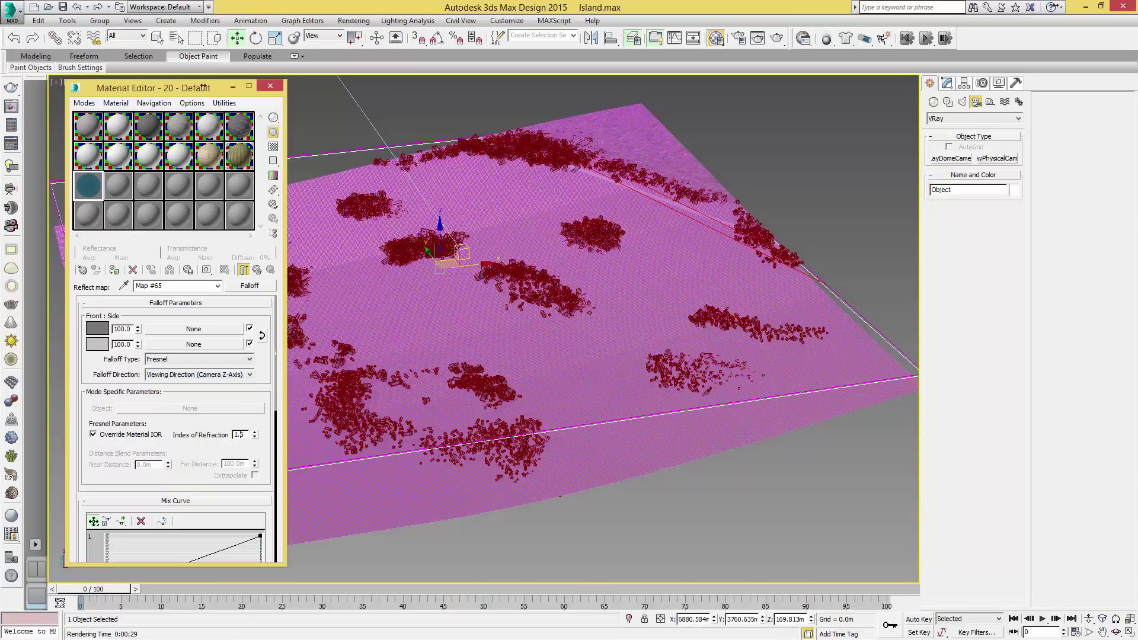
{"action": "double_click", "coordinate": [240, 434]}
{"action": "type", "text": "1"}
- Convert both end points of the falloff mix curve to Bezier-Corner and pull their handles so the curve sags below the diagonal
{"action": "scroll", "coordinate": [141, 354], "scroll_direction": "down", "scroll_amount": 3}
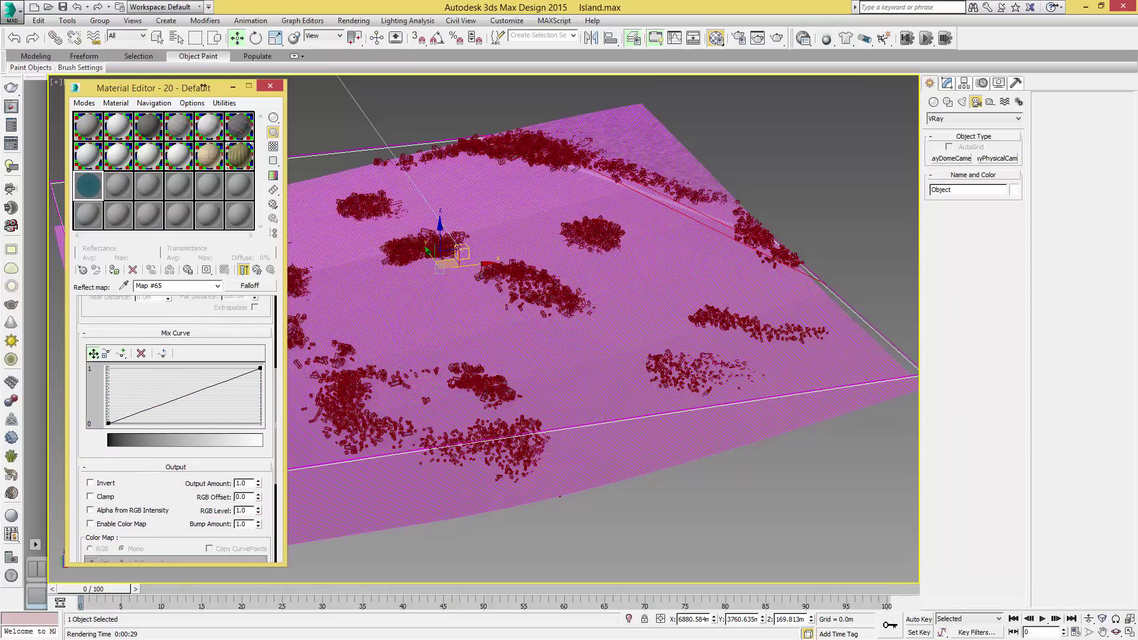
{"action": "right_click", "coordinate": [108, 423]}
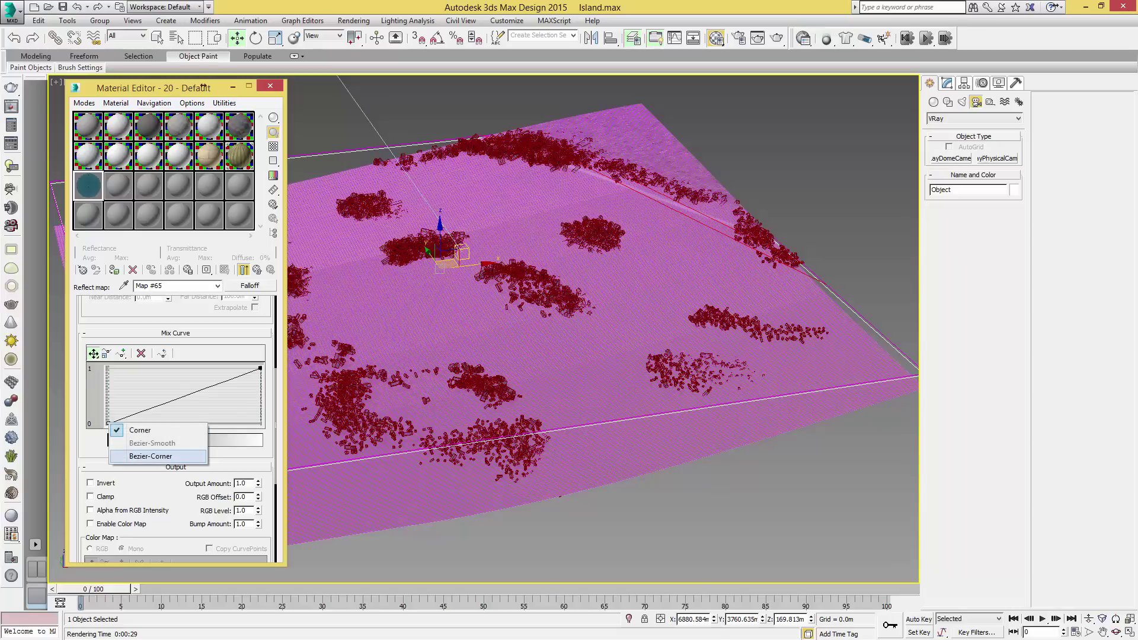
{"action": "left_click", "coordinate": [150, 456]}
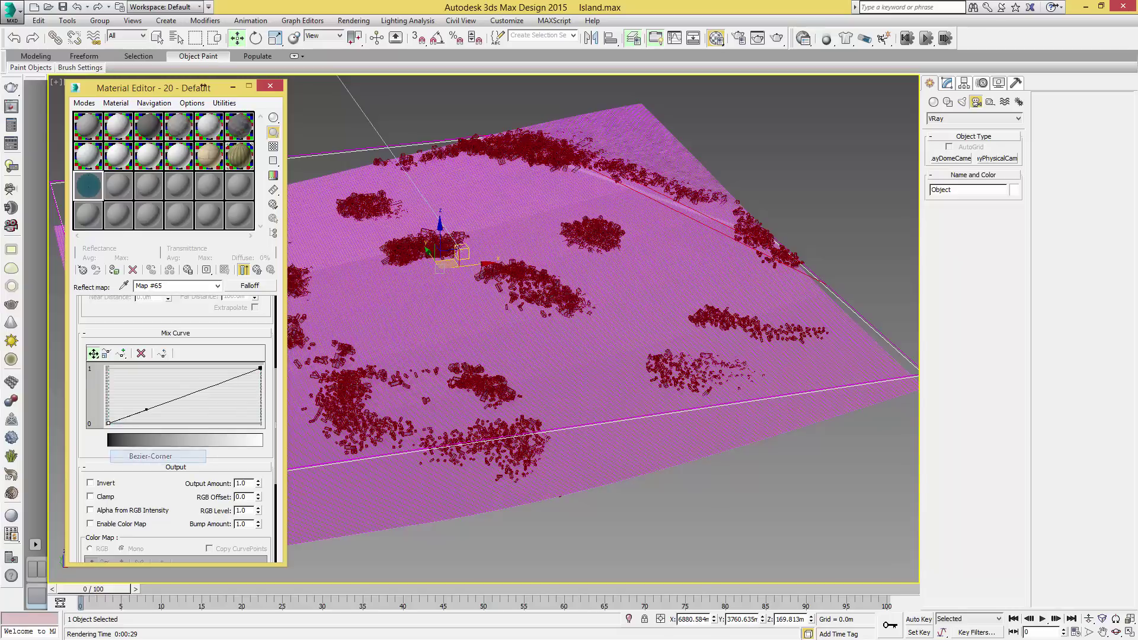
{"action": "left_click_drag", "start_coordinate": [145, 410], "coordinate": [174, 413]}
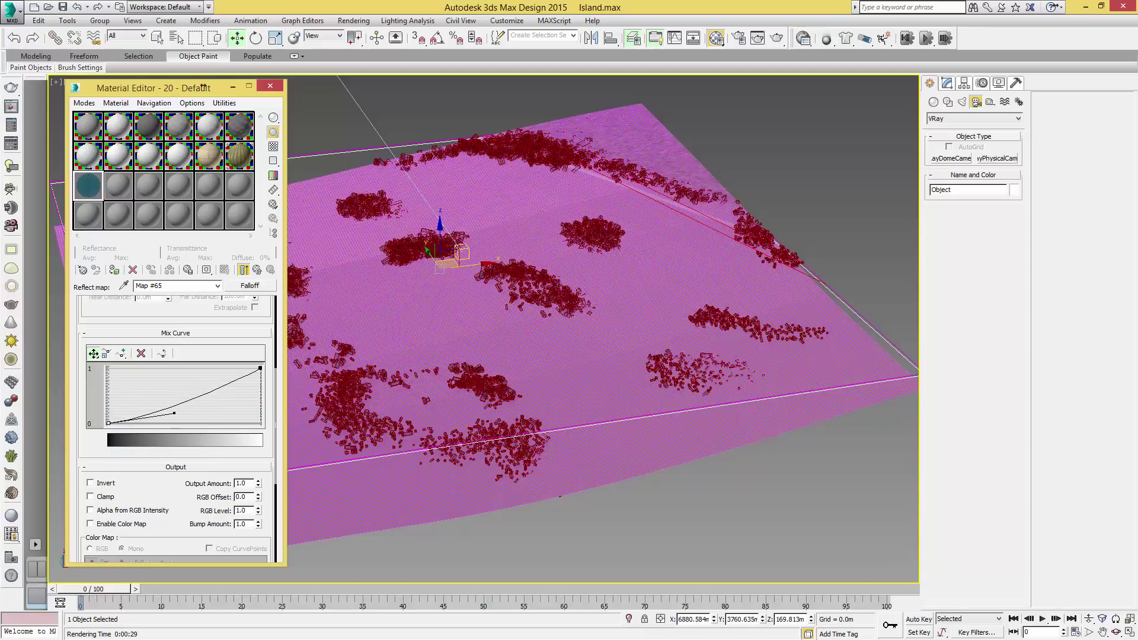
{"action": "right_click", "coordinate": [261, 368]}
{"action": "left_click", "coordinate": [296, 405]}
{"action": "left_click_drag", "start_coordinate": [223, 383], "coordinate": [223, 408]}
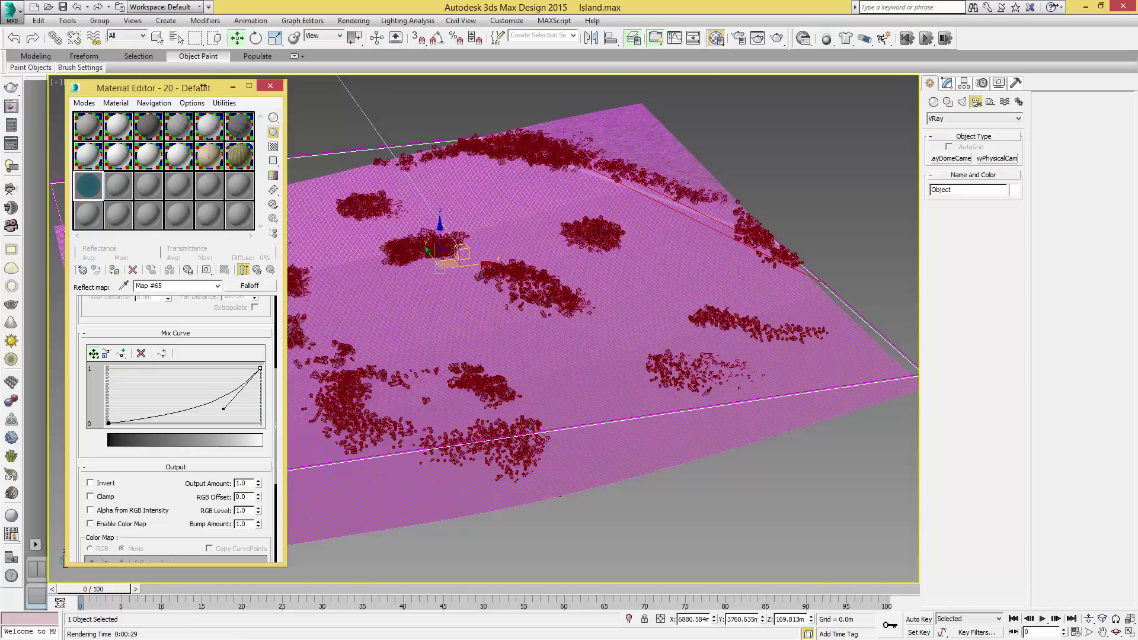
- Return to the parent 20 - Default material and set the Reflect map amount to 50
{"action": "left_click", "coordinate": [217, 286]}
{"action": "left_click", "coordinate": [178, 296]}
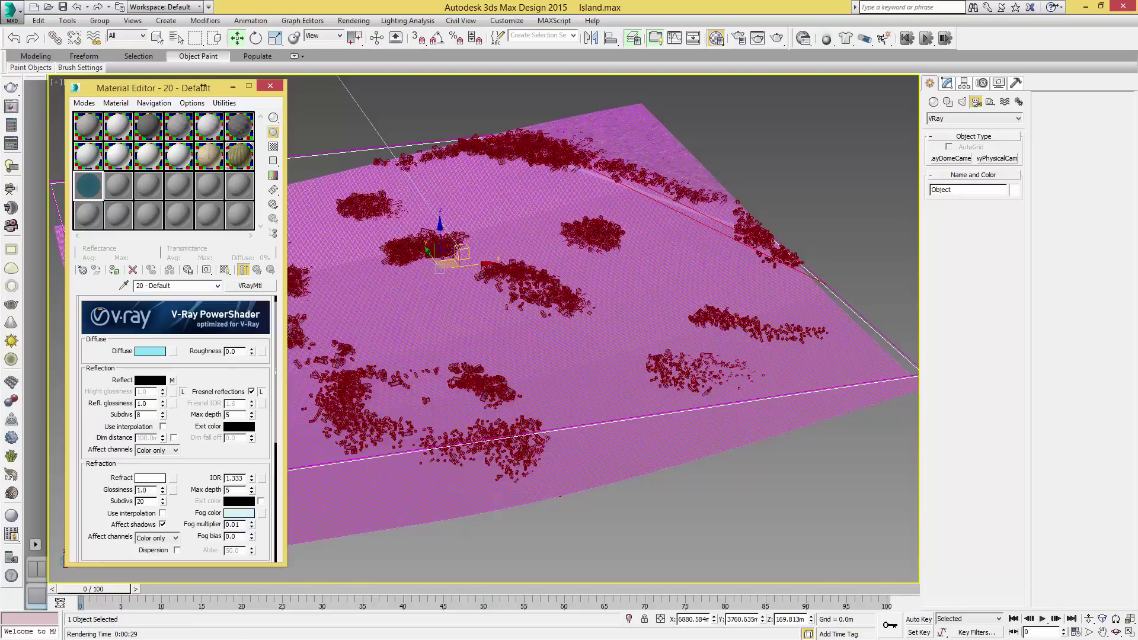
{"action": "scroll", "coordinate": [175, 429], "scroll_direction": "down", "scroll_amount": 5}
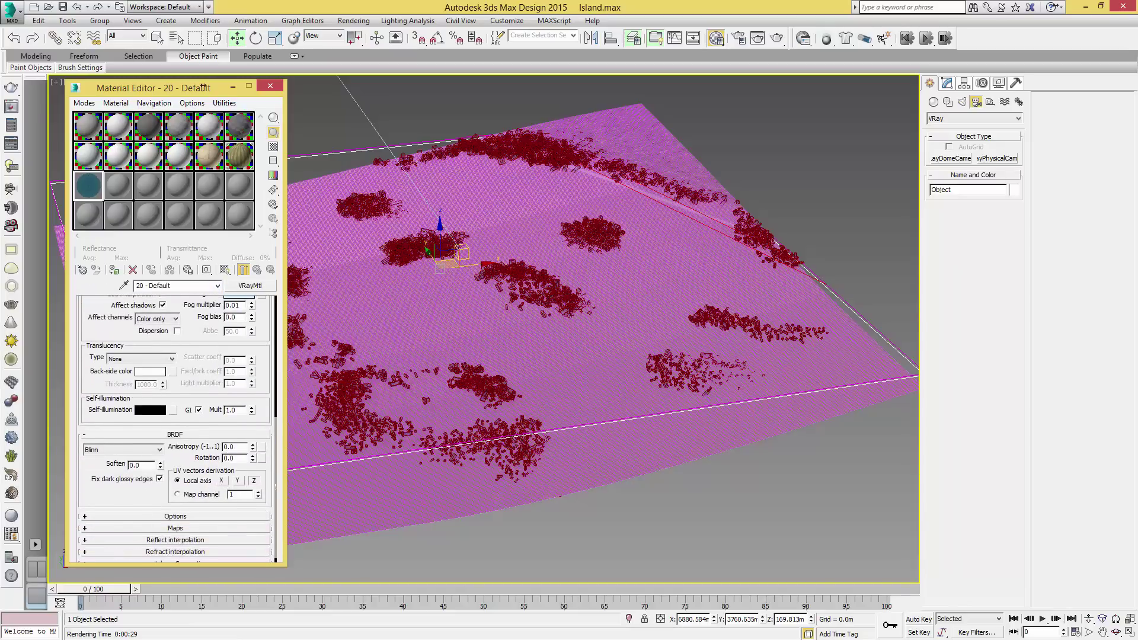
{"action": "left_click", "coordinate": [176, 528]}
{"action": "scroll", "coordinate": [204, 87], "scroll_direction": "down", "scroll_amount": 3}
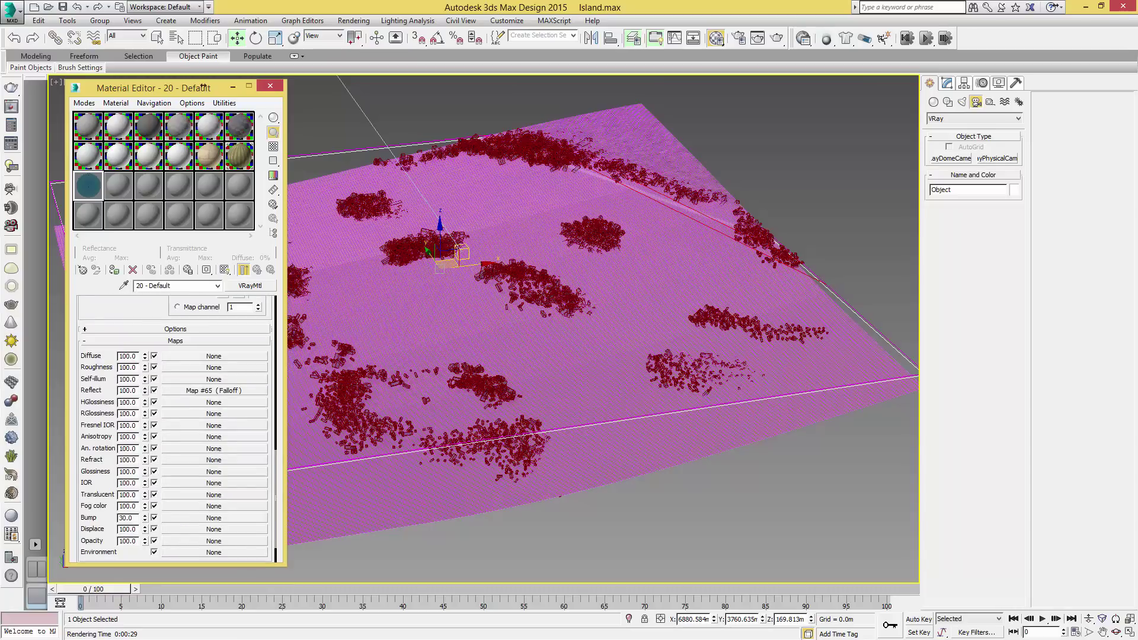
{"action": "double_click", "coordinate": [127, 390]}
{"action": "type", "text": "50"}
{"action": "key", "text": "Return"}
- Assign a Mix map to the Displace slot and put a Noise map in its Color #1 slot
{"action": "left_click", "coordinate": [213, 529]}
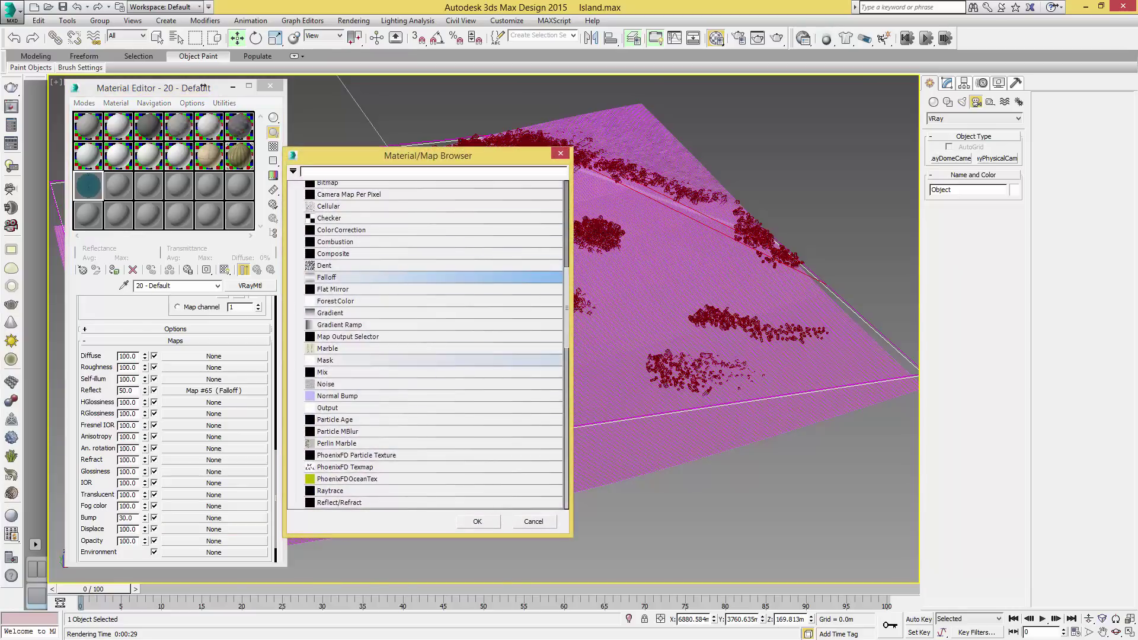
{"action": "double_click", "coordinate": [322, 372]}
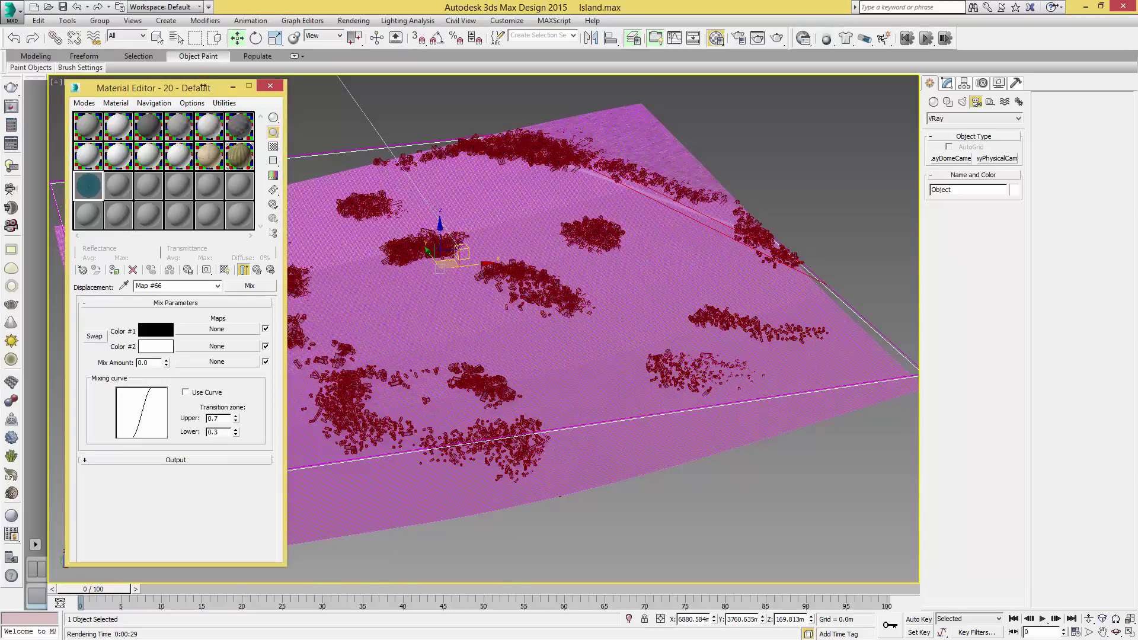
{"action": "left_click", "coordinate": [217, 329]}
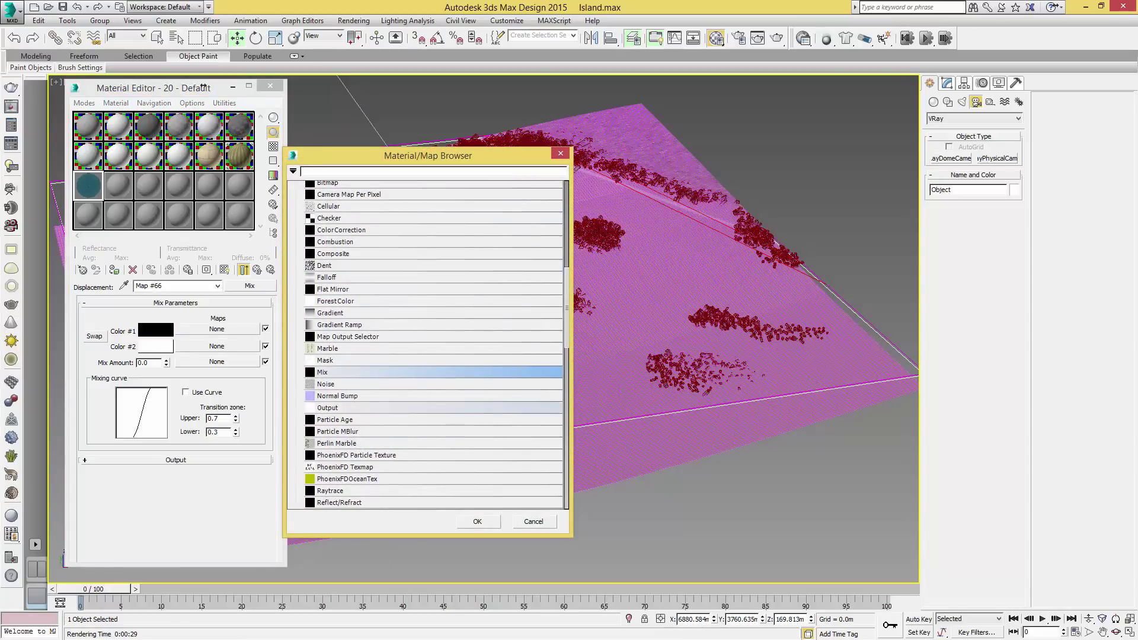
{"action": "double_click", "coordinate": [325, 384]}
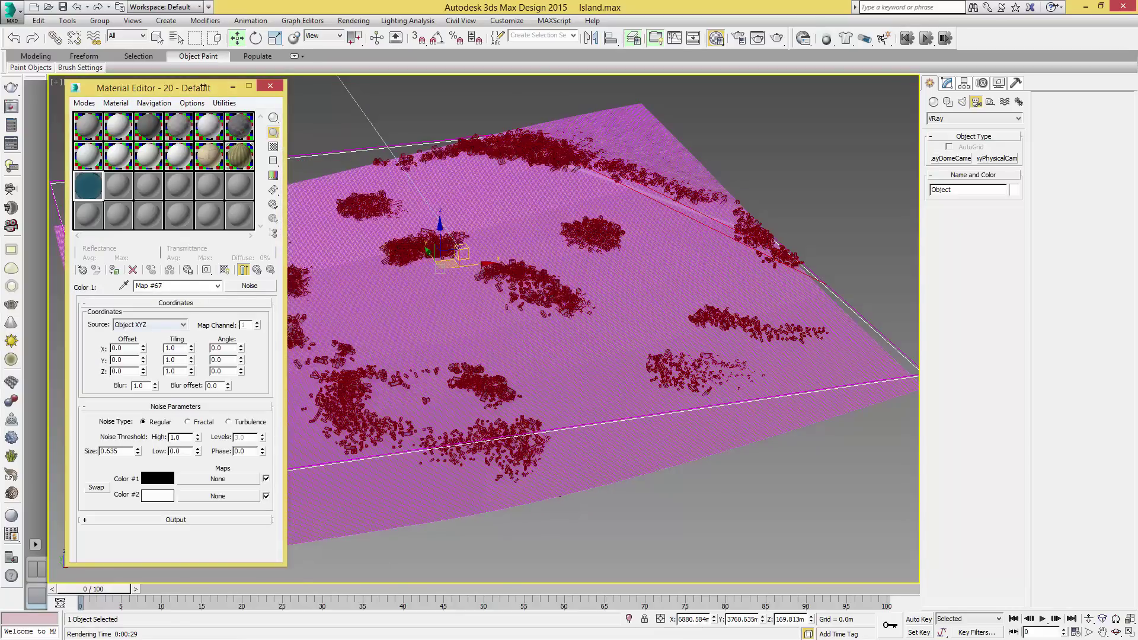
- Set the noise source to Explicit Map Channel, its type to Turbulence, the high threshold to 0.6 and the size to 0.25
{"action": "left_click", "coordinate": [150, 325]}
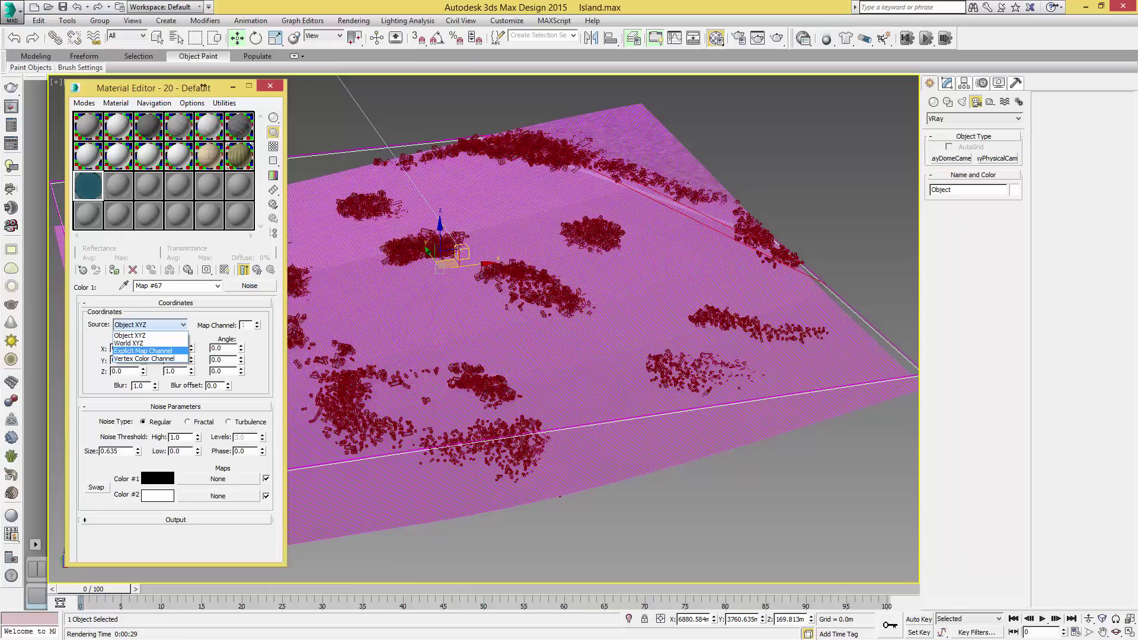
{"action": "left_click", "coordinate": [143, 351]}
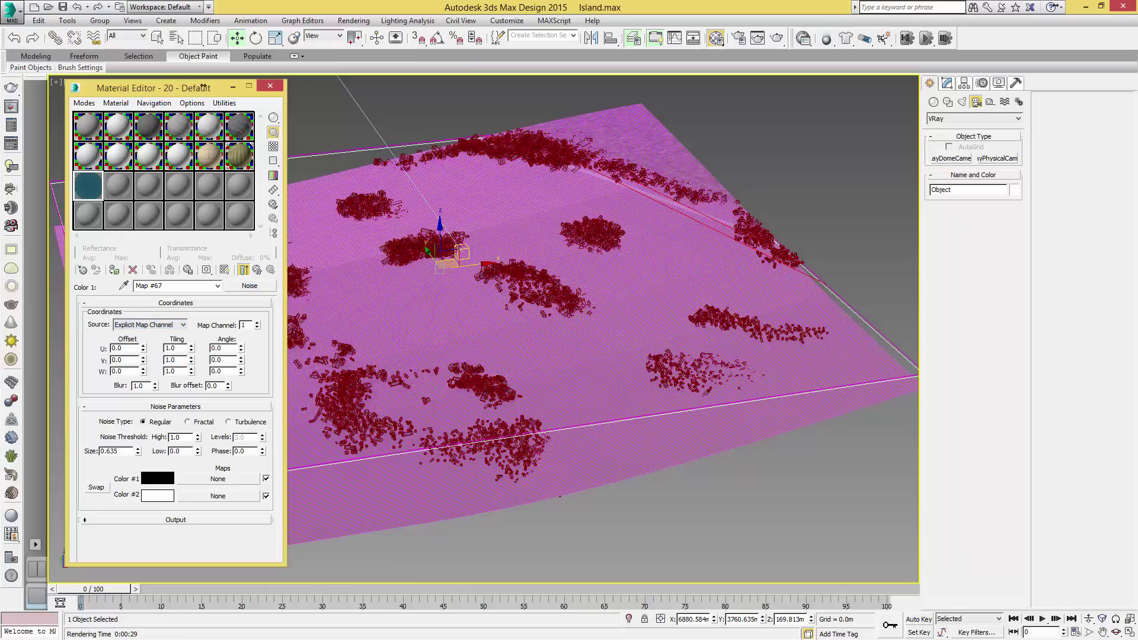
{"action": "left_click", "coordinate": [228, 422]}
{"action": "double_click", "coordinate": [176, 437]}
{"action": "type", "text": "0.6"}
{"action": "key", "text": "Tab"}
{"action": "key", "text": "Tab"}
{"action": "type", "text": ".5"}
{"action": "type", "text": "25"}
{"action": "key", "text": "Tab"}
- Change the noise's Color #1 to light gray and its Color #2 to black
{"action": "left_click", "coordinate": [157, 478]}
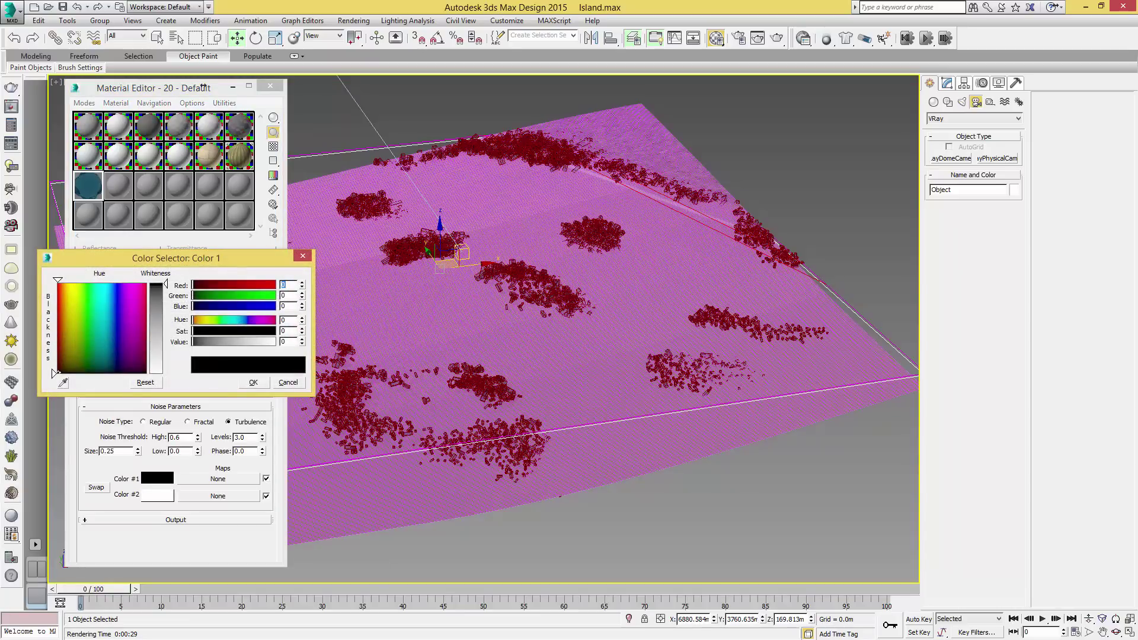
{"action": "mouse_move", "coordinate": [165, 284]}
{"action": "left_mouse_down"}
{"action": "mouse_move", "coordinate": [166, 352]}
{"action": "mouse_move", "coordinate": [165, 283]}
{"action": "left_mouse_up"}
{"action": "left_click", "coordinate": [253, 382]}
{"action": "left_click", "coordinate": [157, 495]}
{"action": "key", "text": "Return"}
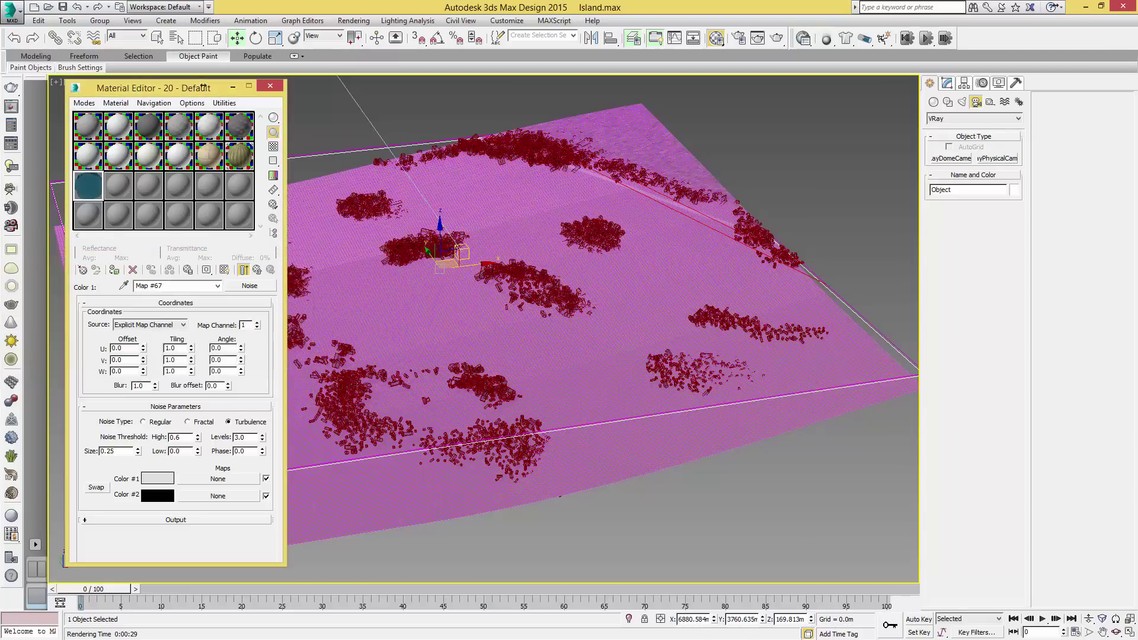
- Name the noise map Small Waves and return to the parent Mix map
{"action": "left_click", "coordinate": [203, 87]}
{"action": "type", "text": "Small Waves"}
{"action": "left_click", "coordinate": [217, 286]}
{"action": "key", "text": "Return"}
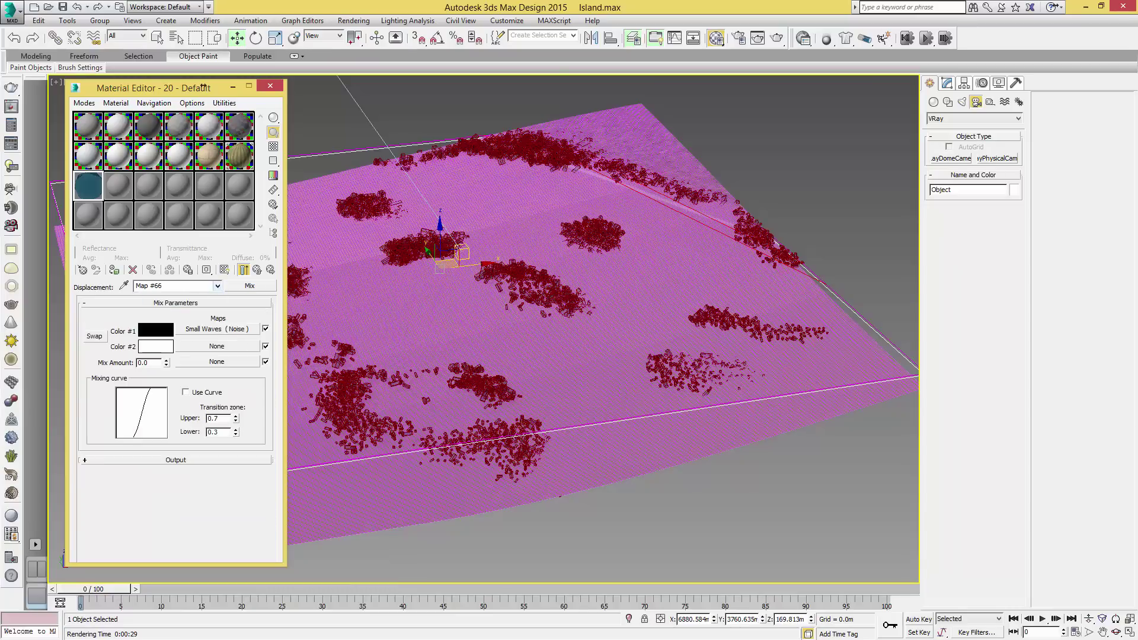
- Put a second Noise map in the Mix map's Color #2 slot and set its source to Explicit Map Channel
{"action": "left_click", "coordinate": [217, 346]}
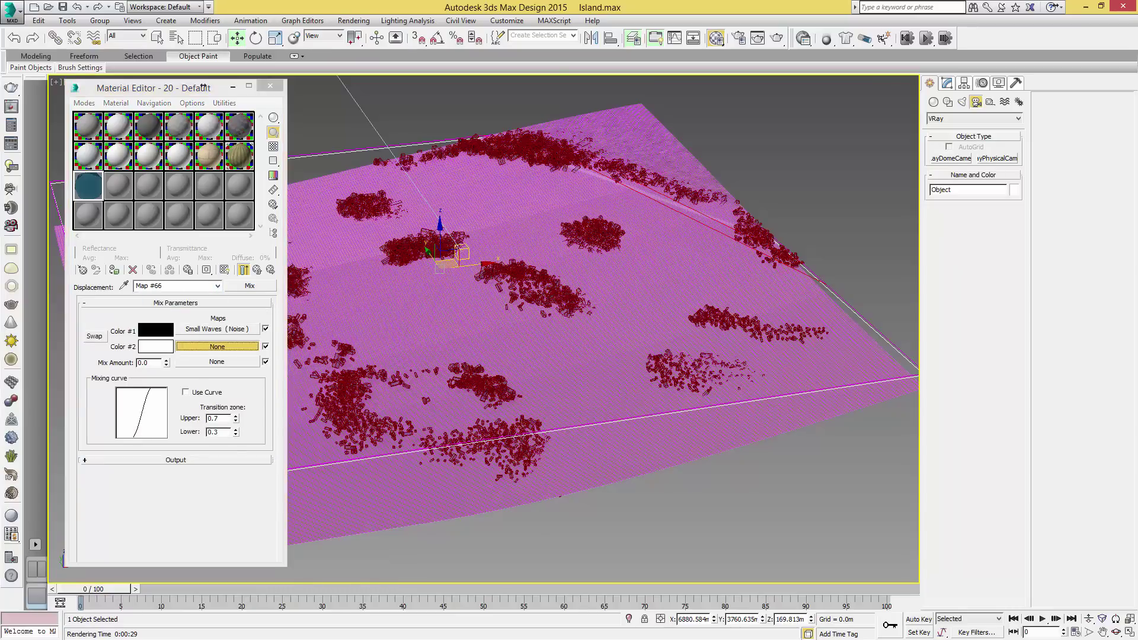
{"action": "key", "text": "Return"}
{"action": "left_click", "coordinate": [150, 324]}
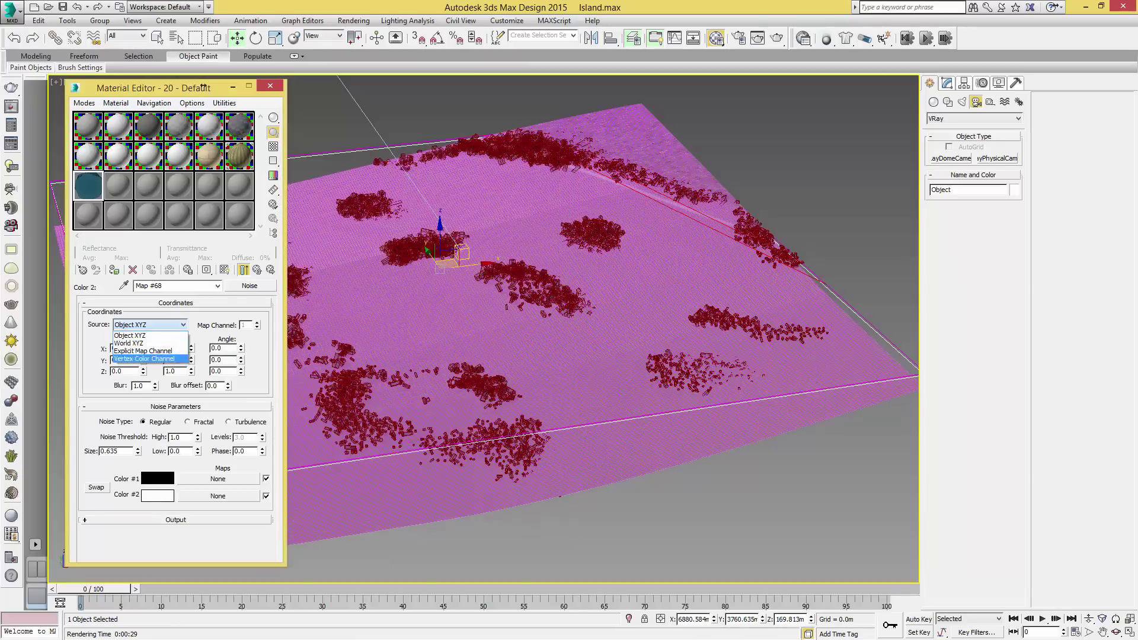
{"action": "left_click", "coordinate": [143, 351]}
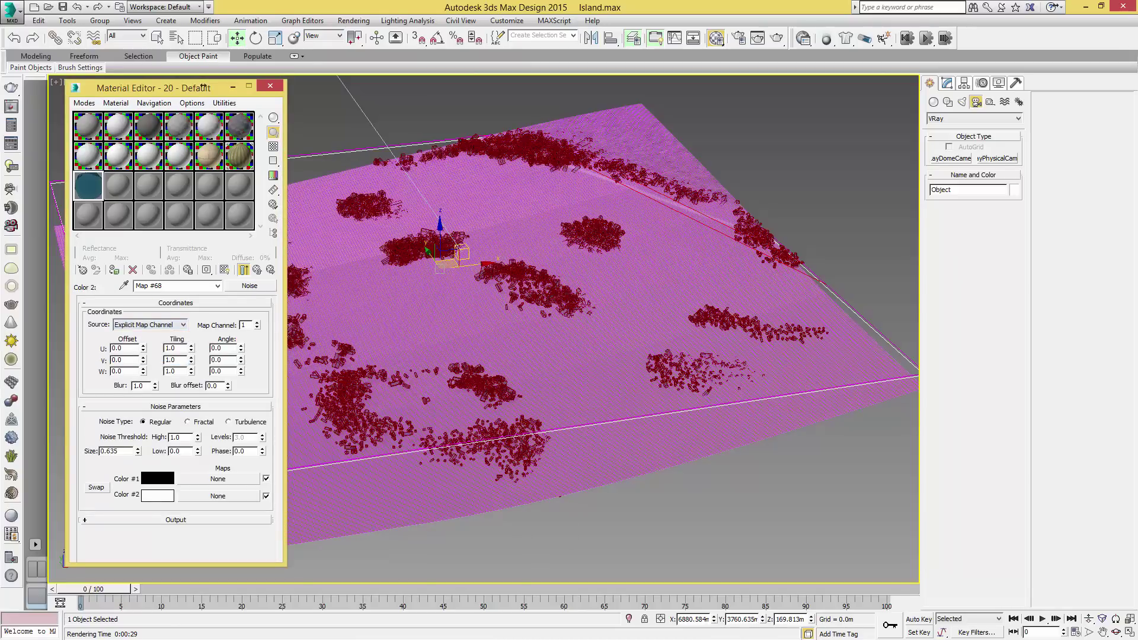
- Set the second noise to Turbulence with high threshold 0.6, size 0.5 and phase 0.5, and swap its two colors
{"action": "left_click", "coordinate": [228, 421]}
{"action": "key", "text": "Tab"}
{"action": "type", "text": "0.6"}
{"action": "key", "text": "Tab"}
{"action": "key", "text": "Tab"}
{"action": "type", "text": ".5"}
{"action": "key", "text": "Tab"}
{"action": "key", "text": "Tab"}
{"action": "type", "text": ".5"}
{"action": "key", "text": "Tab"}
{"action": "key", "text": "space"}
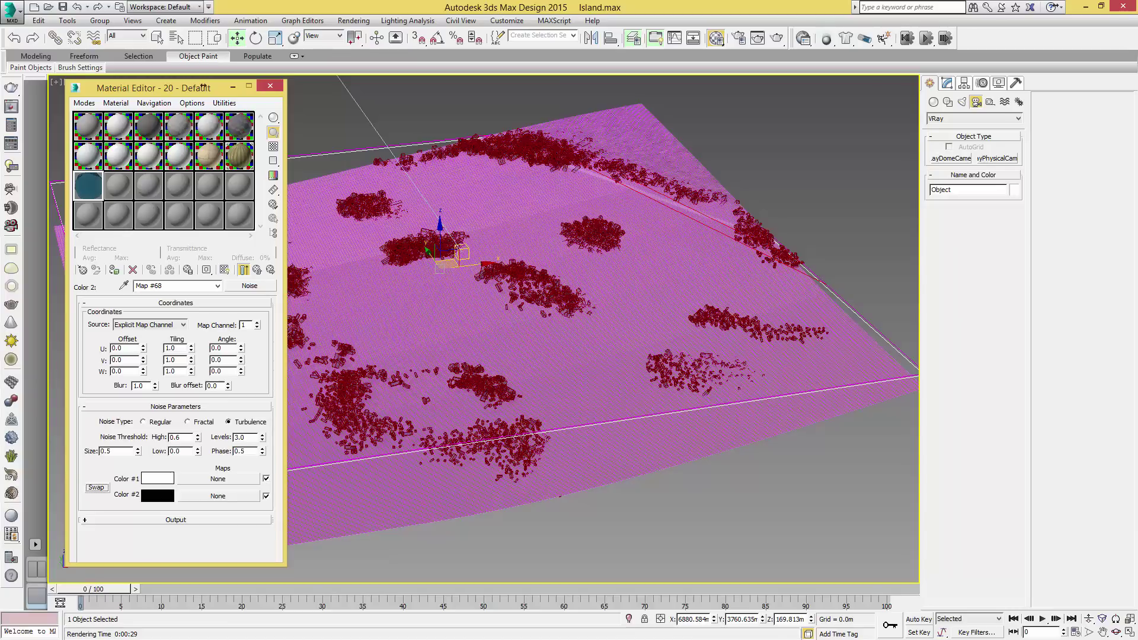
- Name the second noise map Large Waves and return to the parent Mix map
{"action": "key", "text": "Tab"}
{"action": "type", "text": "Large Wave"}
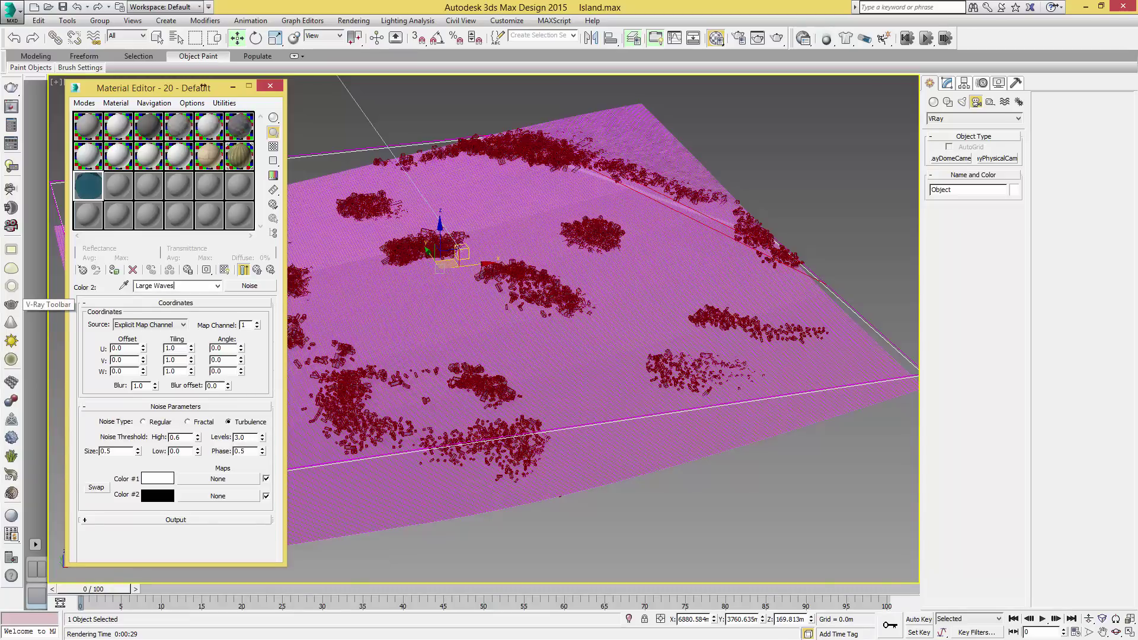
{"action": "left_click", "coordinate": [217, 286]}
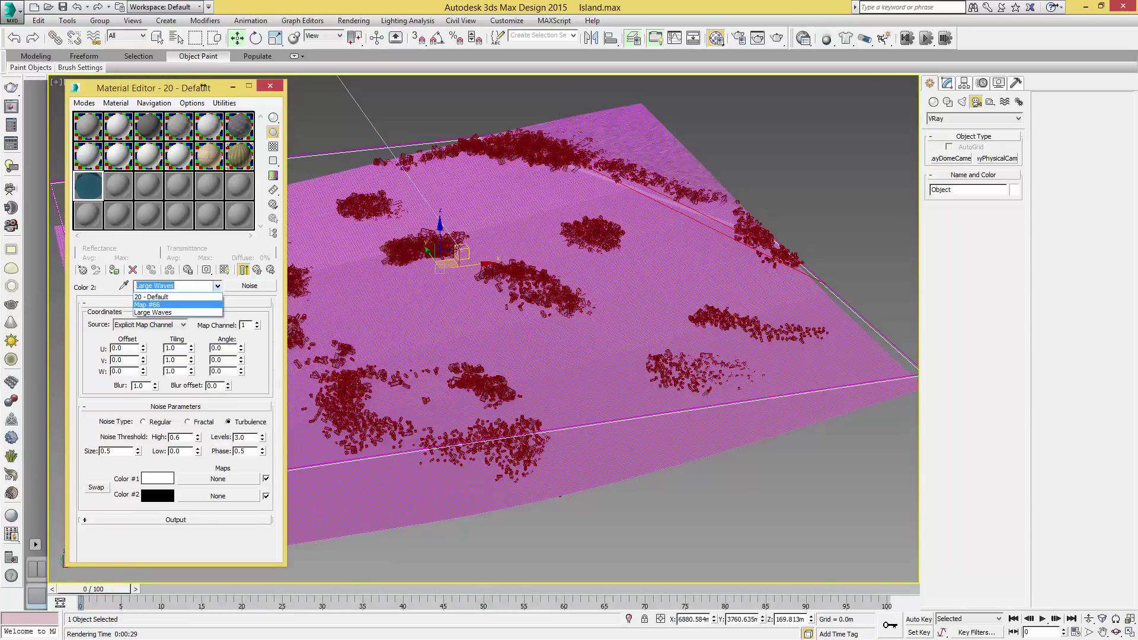
{"action": "key", "text": "Return"}
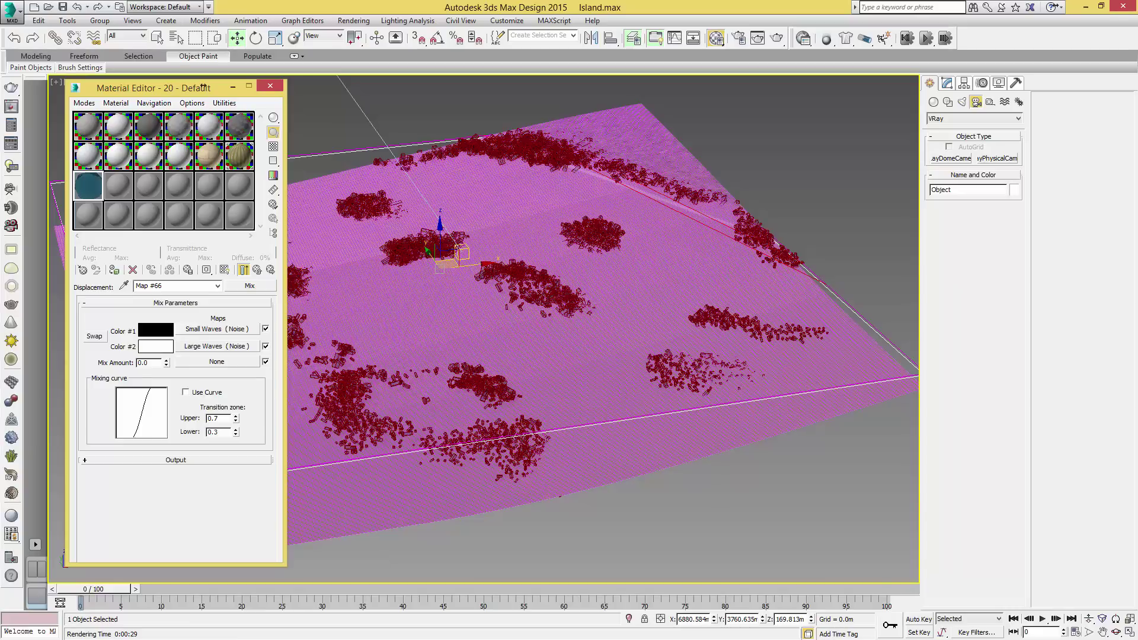
- Duplicate the Large Waves noise into the Mix Amount slot as an independent copy and return to the 20 - Default material
{"action": "left_click", "coordinate": [217, 346]}
{"action": "left_click_drag", "start_coordinate": [217, 346], "coordinate": [217, 361]}
{"action": "left_click", "coordinate": [148, 325]}
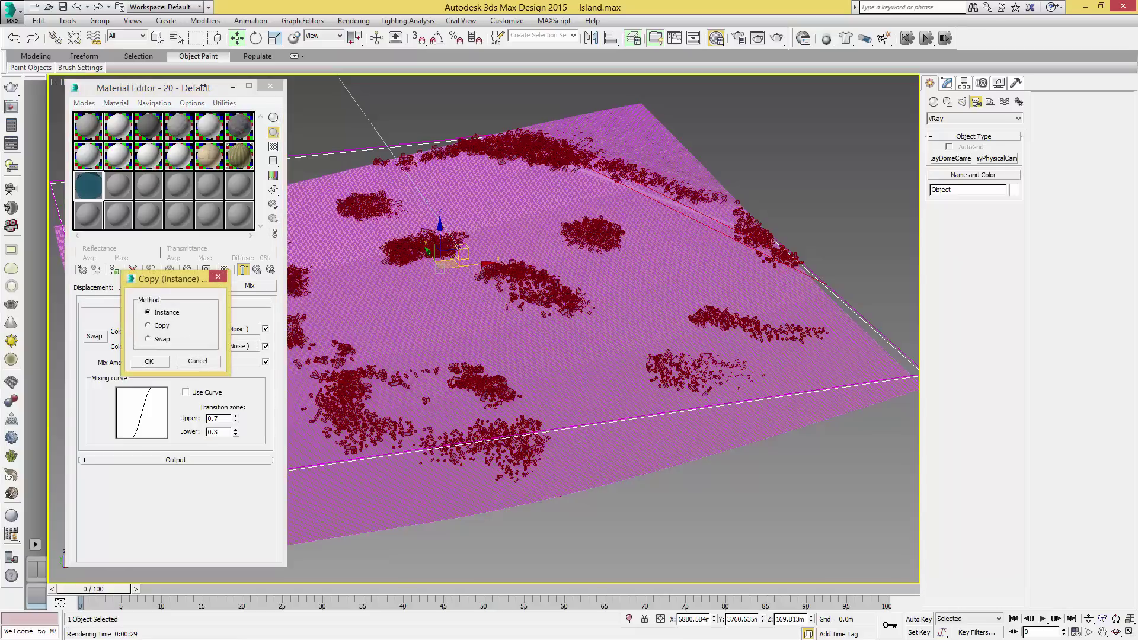
{"action": "left_click", "coordinate": [149, 361]}
{"action": "left_click", "coordinate": [217, 285]}
{"action": "key", "text": "Up"}
{"action": "key", "text": "Return"}
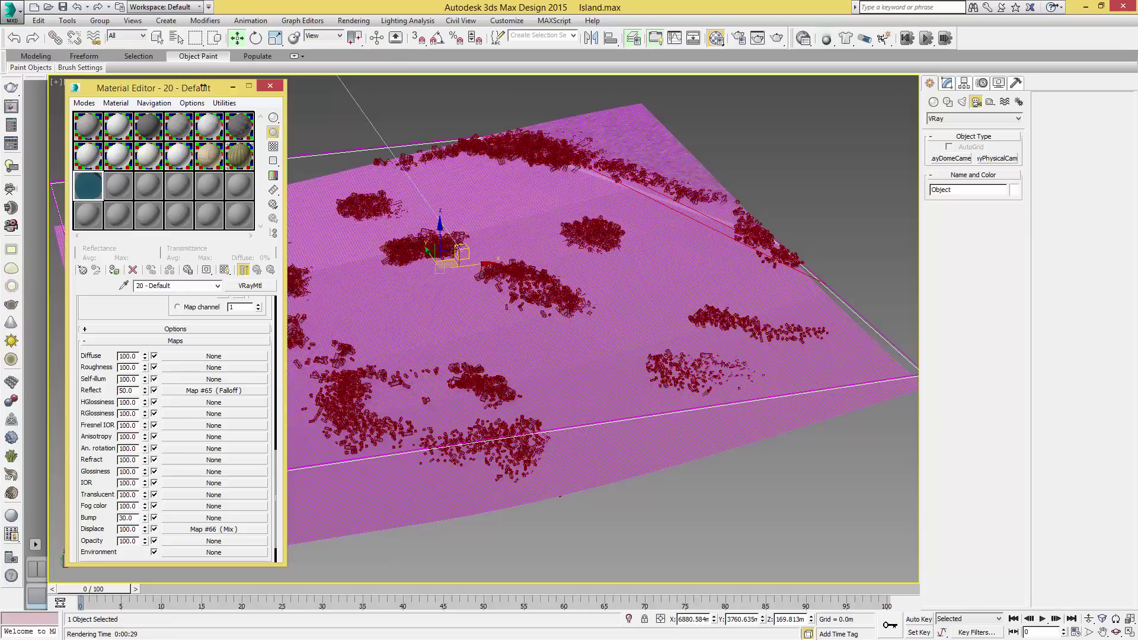
- Set the Displace map amount to 1
{"action": "scroll", "coordinate": [175, 428], "scroll_direction": "up", "scroll_amount": 3}
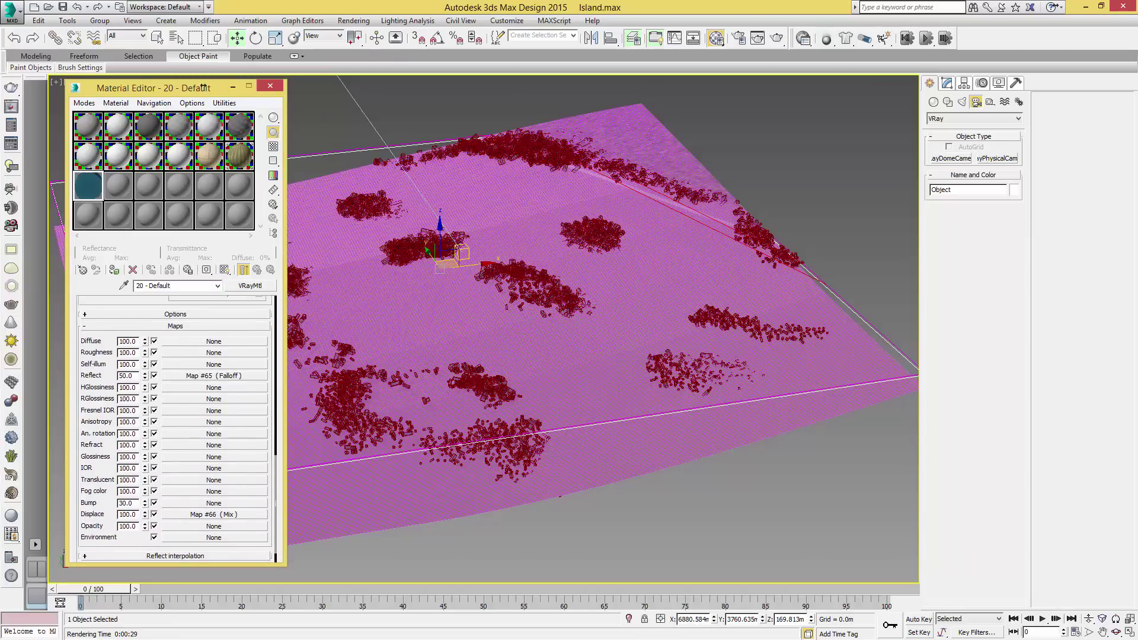
{"action": "double_click", "coordinate": [128, 513]}
{"action": "type", "text": "1"}
- Open an enlarged preview of the water material, turn on its checkered background and close the preview
{"action": "scroll", "coordinate": [175, 430], "scroll_direction": "up", "scroll_amount": 5}
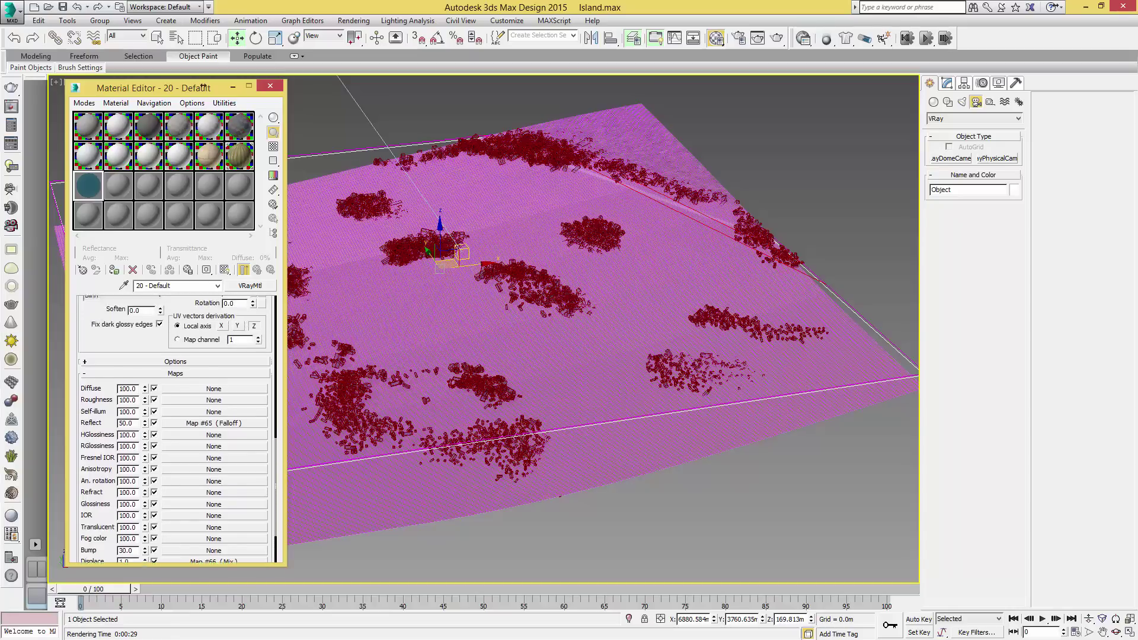
{"action": "scroll", "coordinate": [174, 430], "scroll_direction": "up", "scroll_amount": 3}
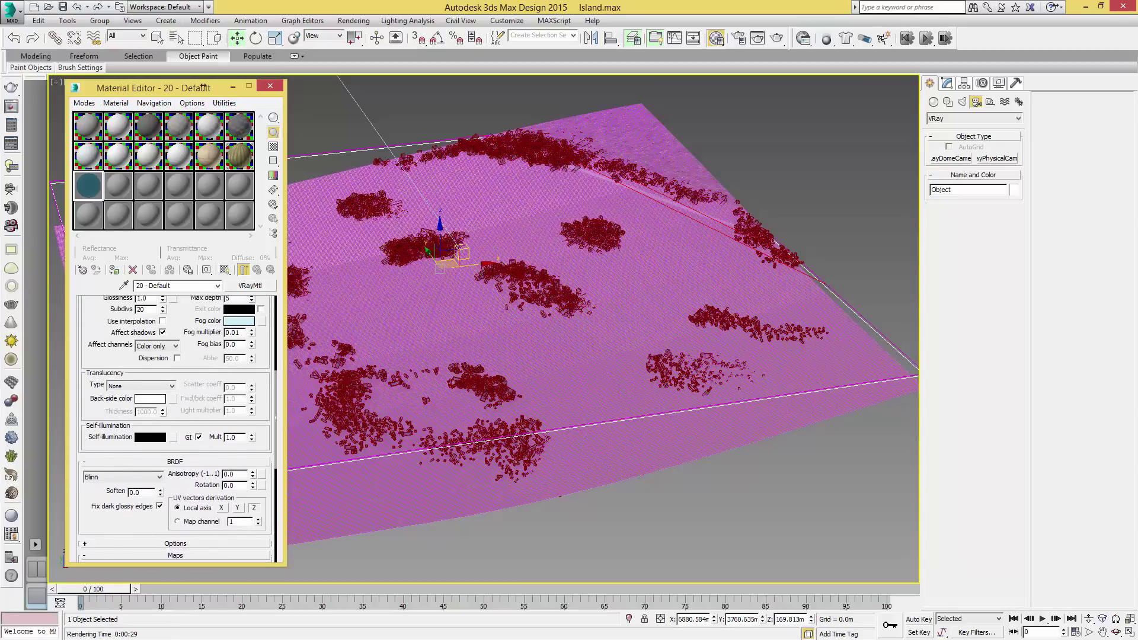
{"action": "scroll", "coordinate": [175, 429], "scroll_direction": "up", "scroll_amount": 3}
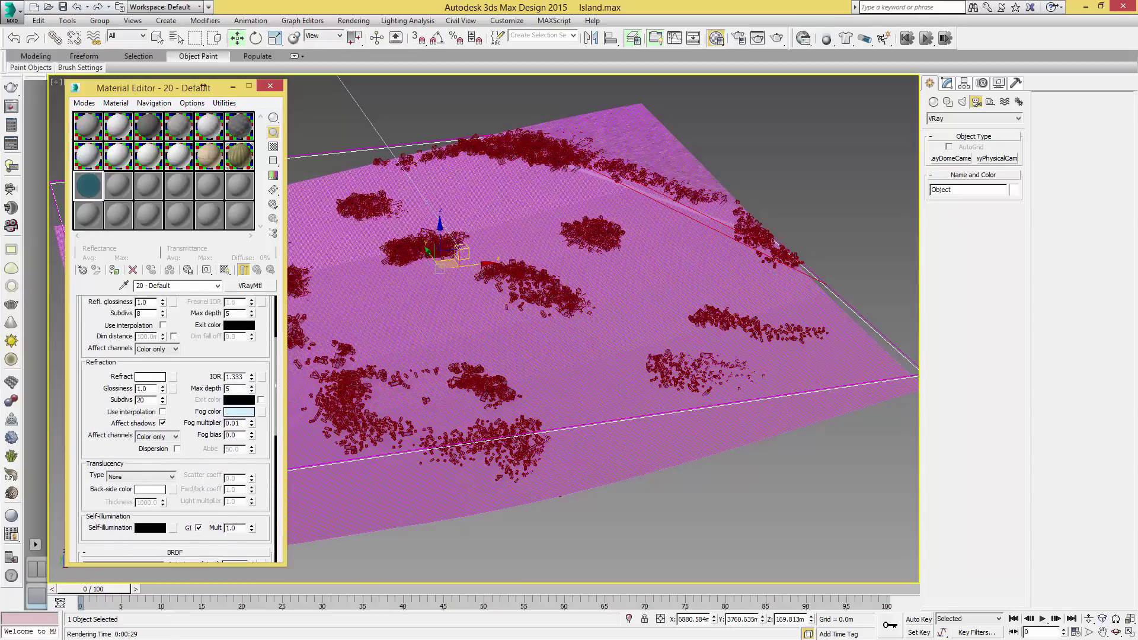
{"action": "scroll", "coordinate": [175, 430], "scroll_direction": "up", "scroll_amount": 2}
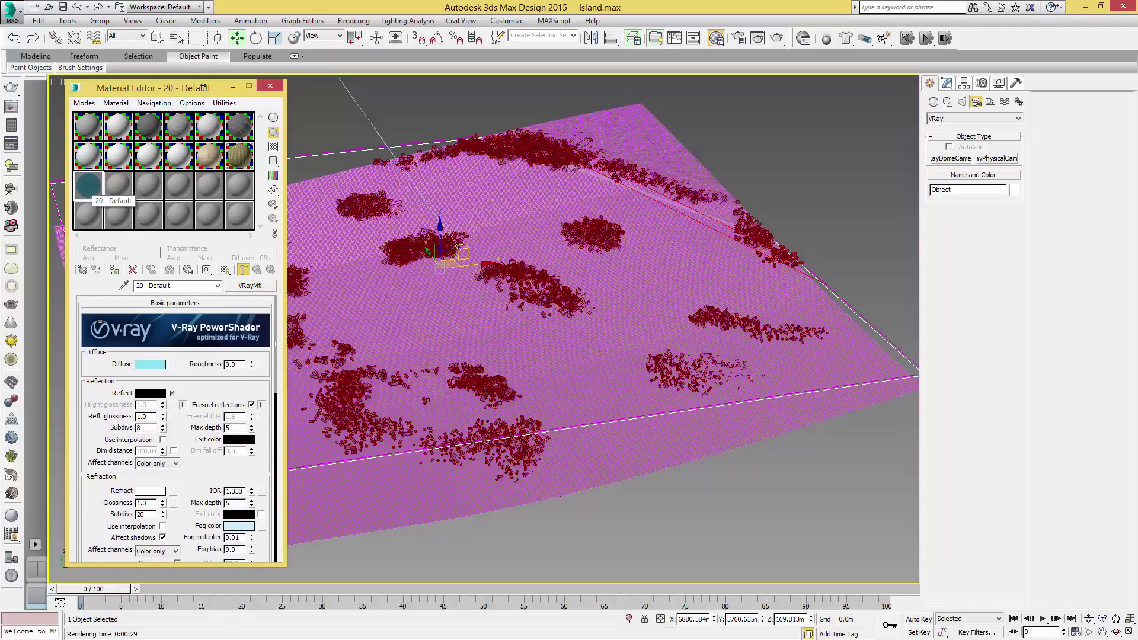
{"action": "double_click", "coordinate": [89, 185]}
{"action": "left_click_drag", "start_coordinate": [593, 342], "coordinate": [402, 248]}
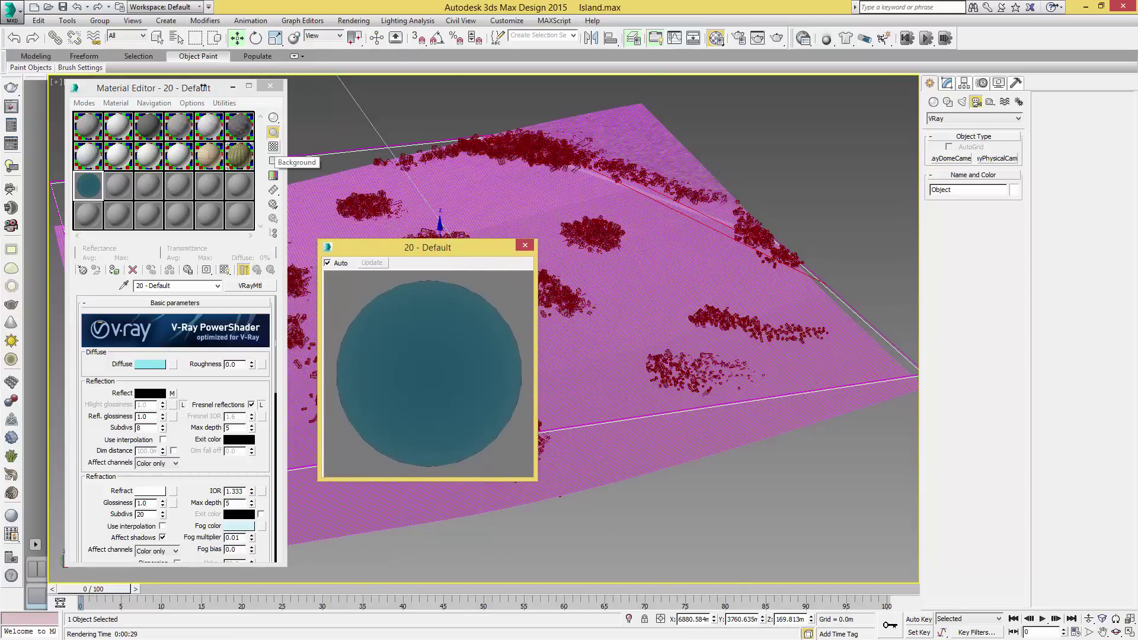
{"action": "left_click", "coordinate": [273, 147]}
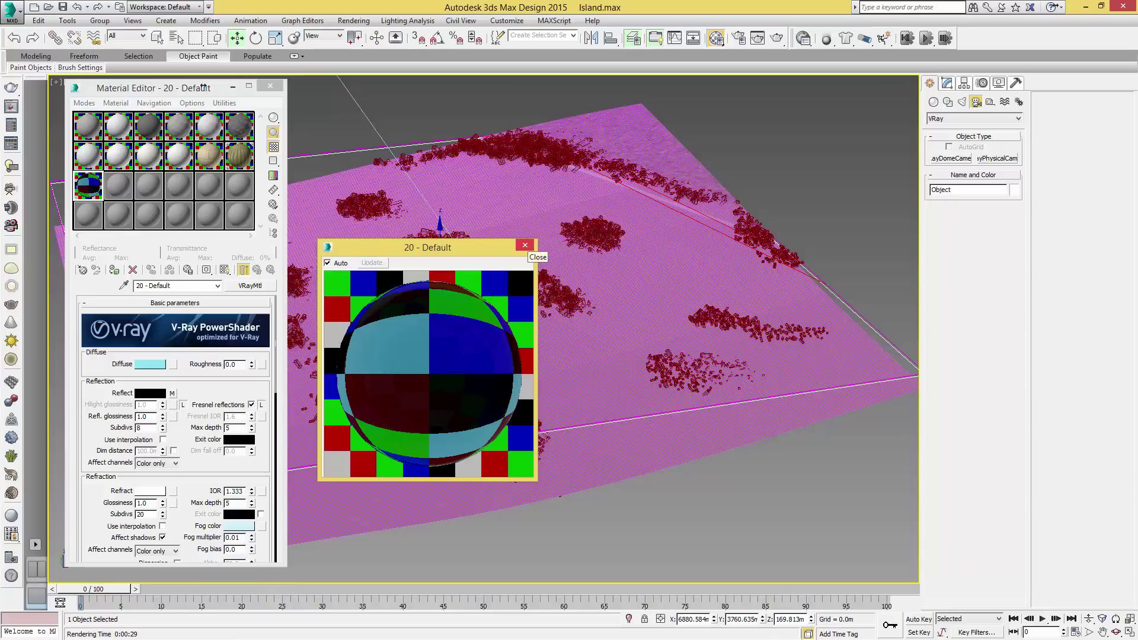
{"action": "left_click", "coordinate": [525, 245]}
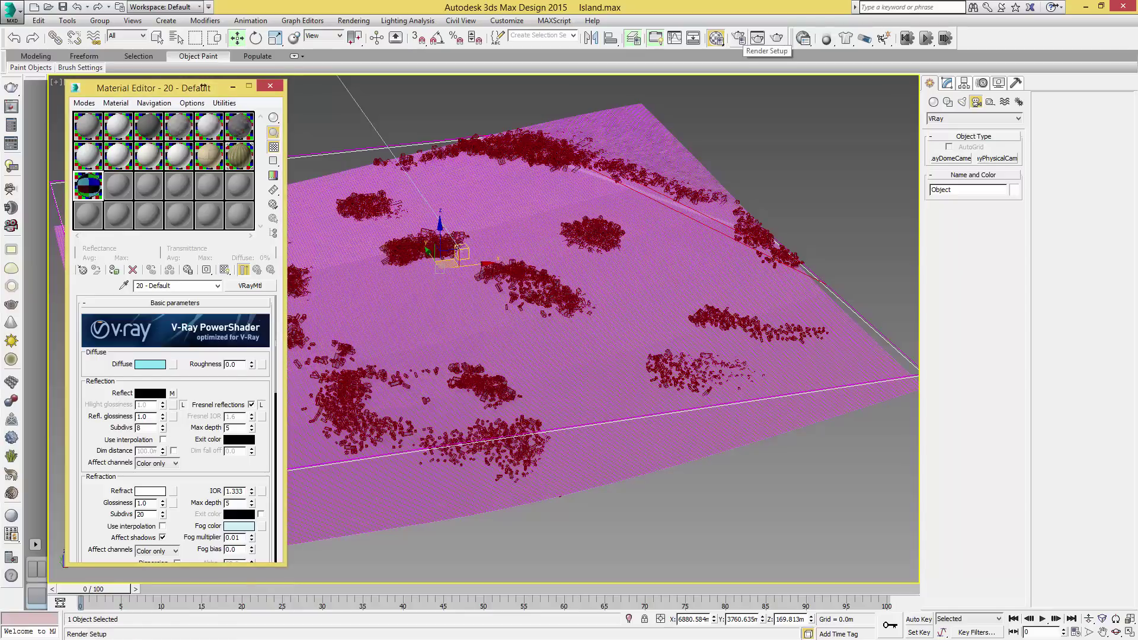
- Examine the V-Ray image sampler, adaptive sampler and irradiance map settings in Render Setup
{"action": "left_click", "coordinate": [738, 37]}
{"action": "left_click_drag", "start_coordinate": [916, 94], "coordinate": [485, 125]}
{"action": "scroll", "coordinate": [485, 126], "scroll_direction": "down", "scroll_amount": 4}
{"action": "left_click", "coordinate": [412, 145]}
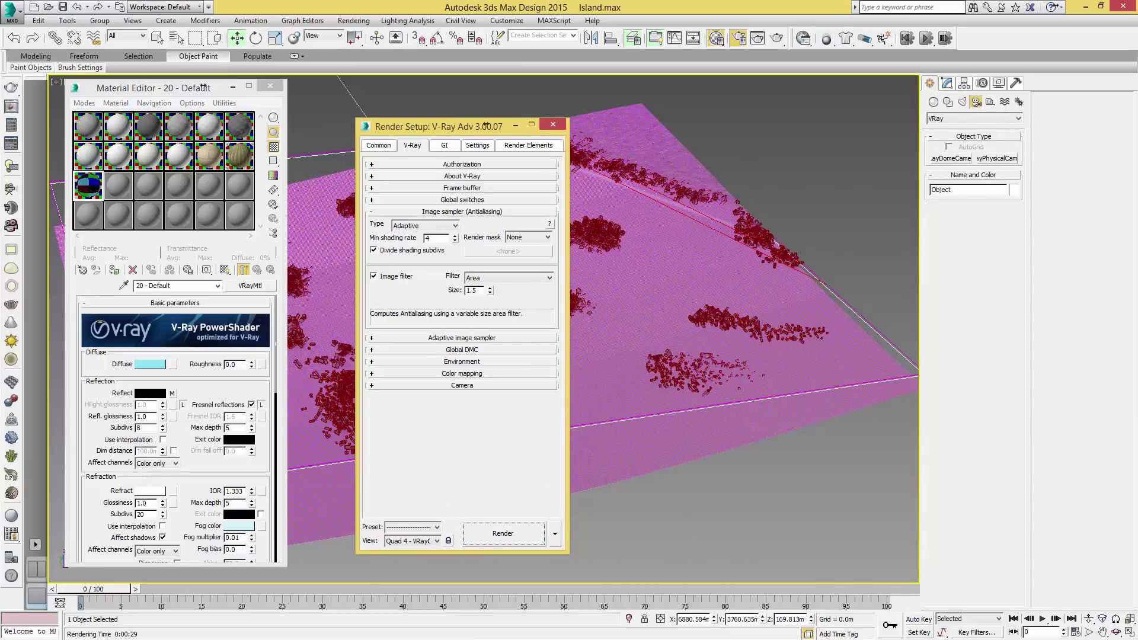
{"action": "left_click", "coordinate": [461, 338]}
{"action": "left_click", "coordinate": [443, 145]}
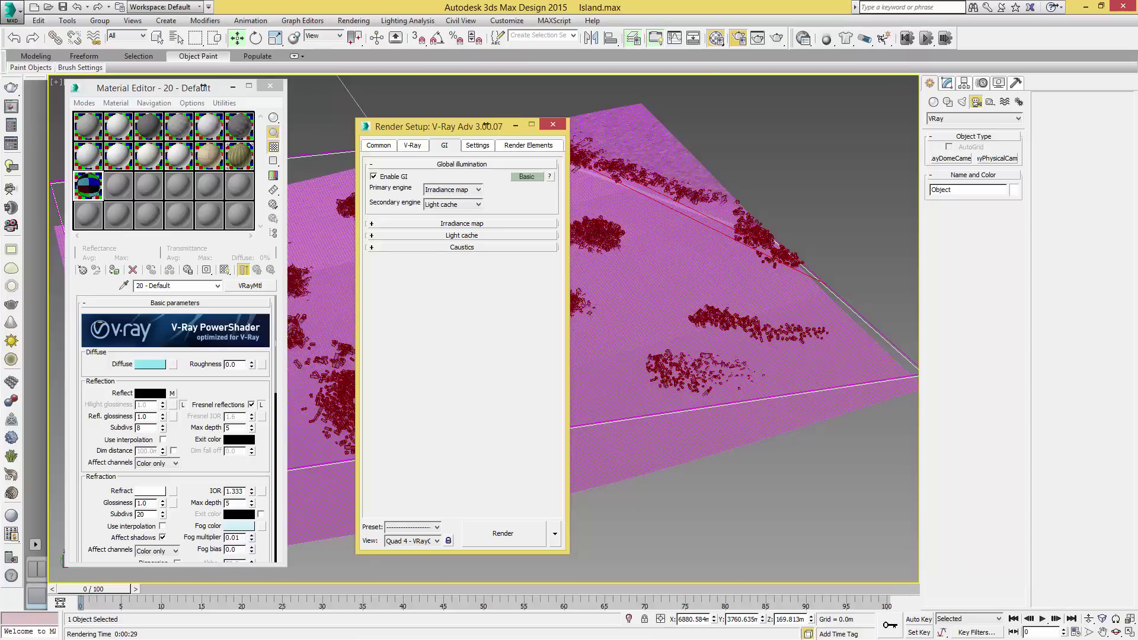
{"action": "left_click", "coordinate": [461, 222]}
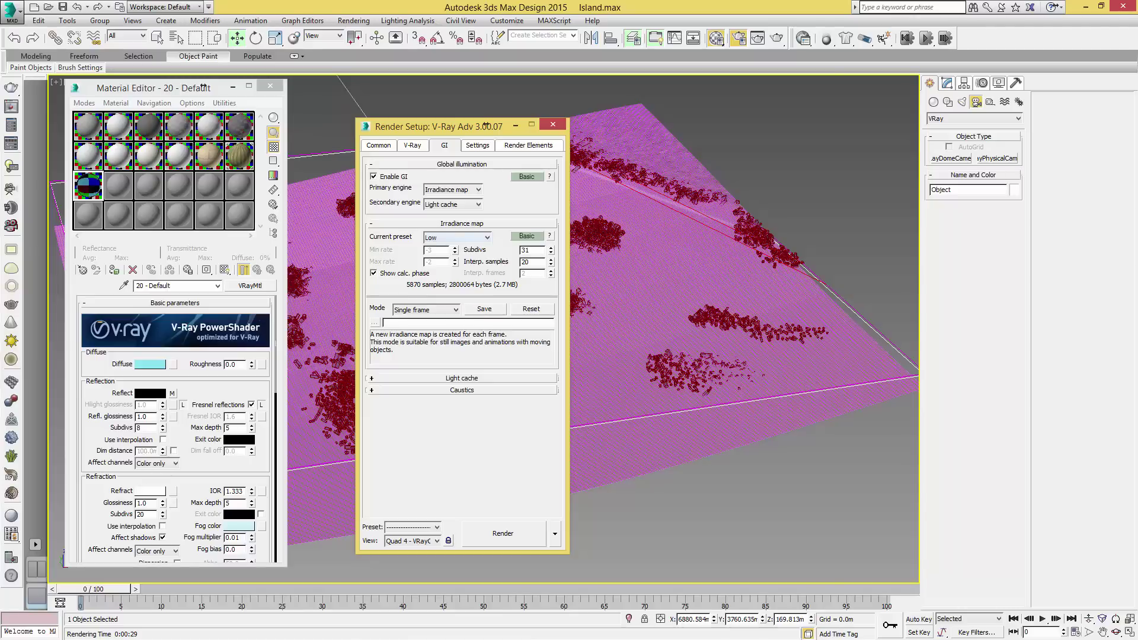
{"action": "left_click", "coordinate": [461, 223]}
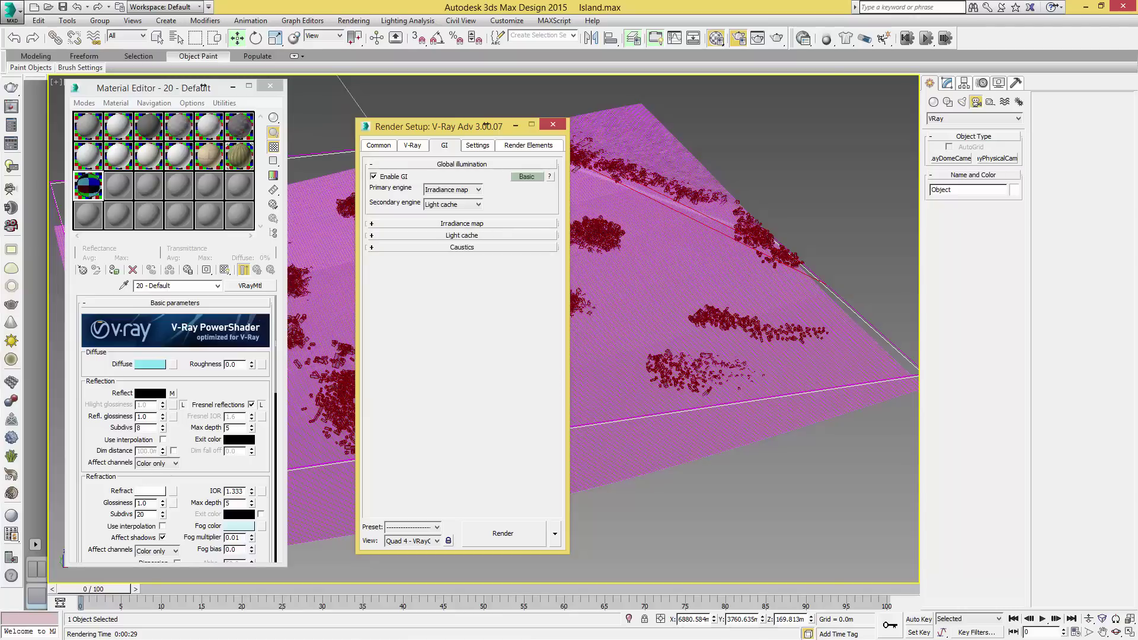
- Set the light cache subdivs to 1000
{"action": "left_click", "coordinate": [462, 234]}
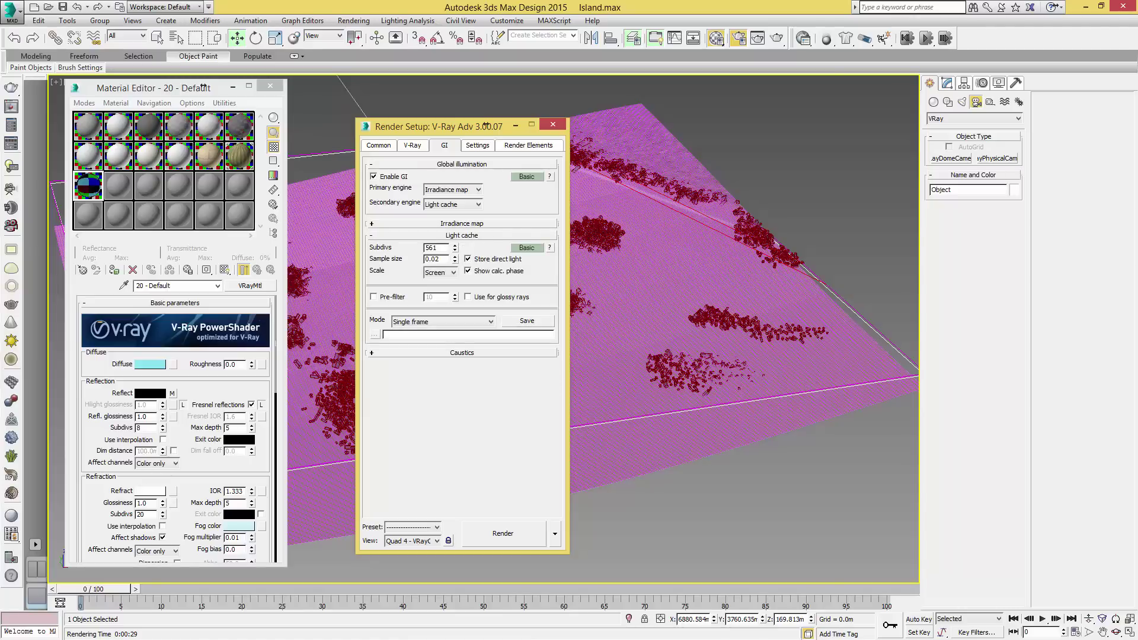
{"action": "double_click", "coordinate": [434, 248]}
{"action": "type", "text": "1000"}
{"action": "left_click", "coordinate": [461, 235]}
- Switch the V-Ray System settings to Basic mode and close Render Setup
{"action": "left_click", "coordinate": [477, 145]}
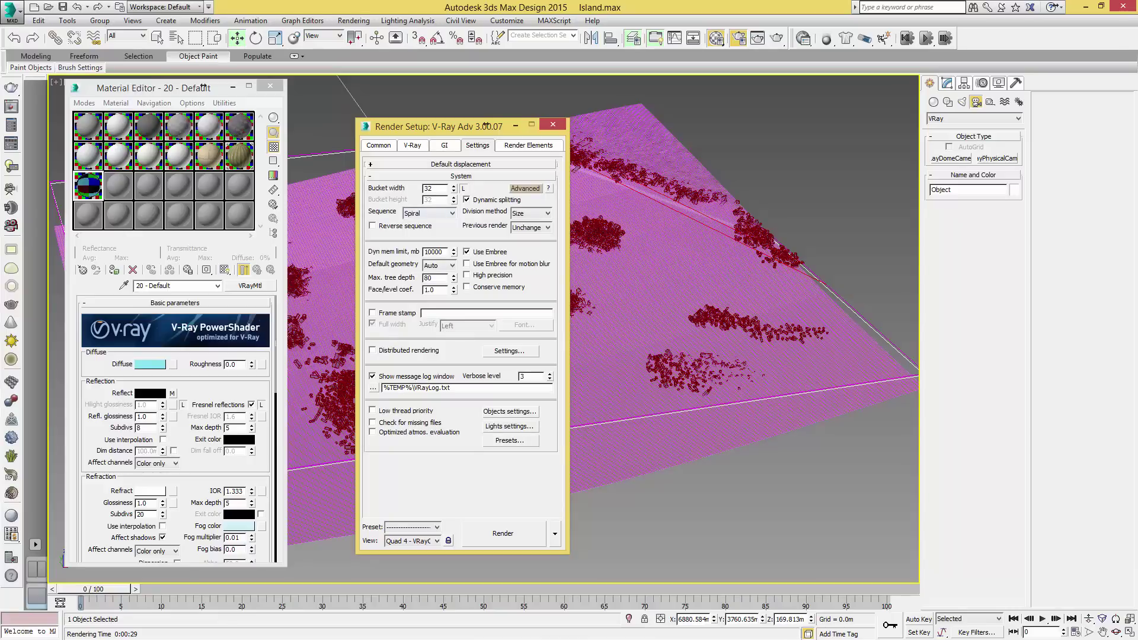
{"action": "left_click", "coordinate": [525, 189]}
{"action": "left_click", "coordinate": [525, 189]}
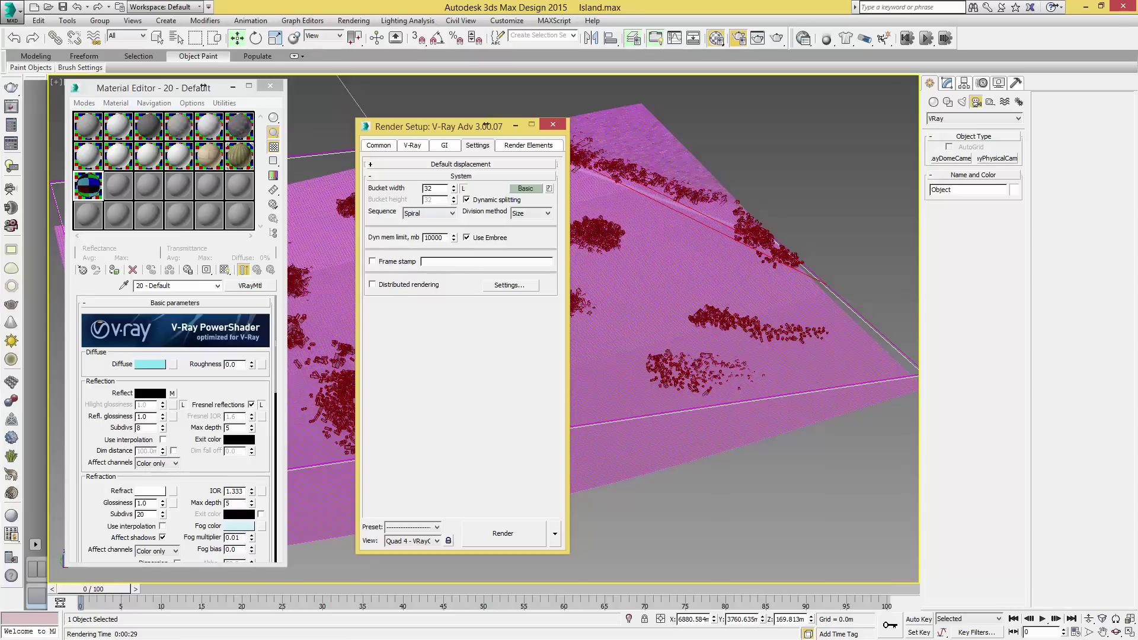
{"action": "key", "text": "F10"}
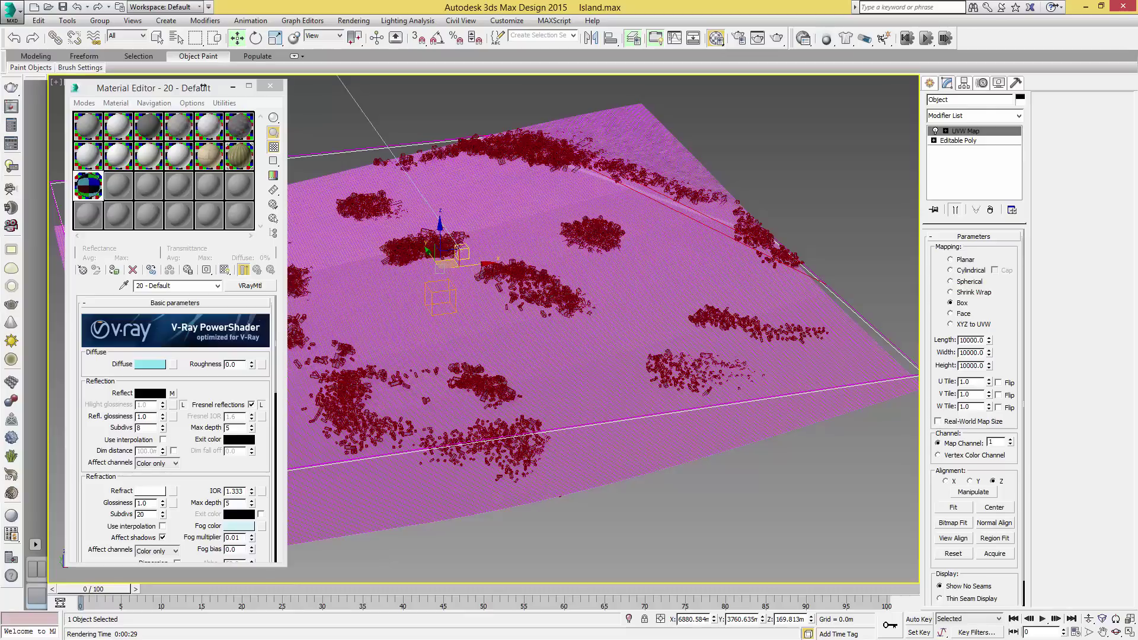
- Run a test render of the water scene and stop it once the water colour can be judged
{"action": "scroll", "coordinate": [973, 415], "scroll_direction": "down", "scroll_amount": 1}
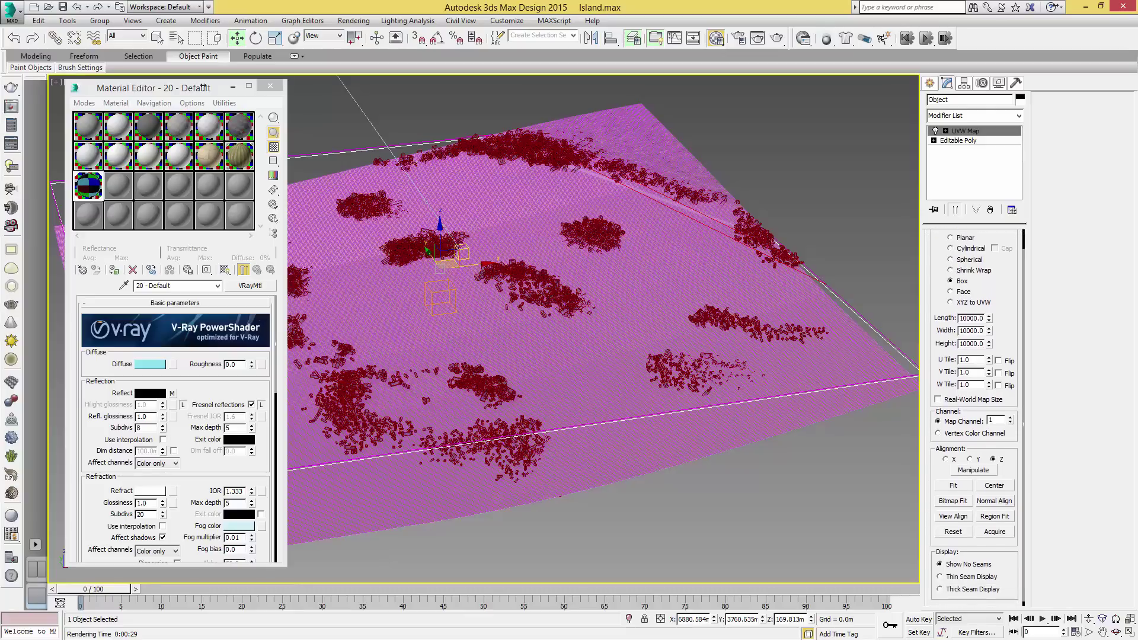
{"action": "scroll", "coordinate": [973, 415], "scroll_direction": "down", "scroll_amount": 1}
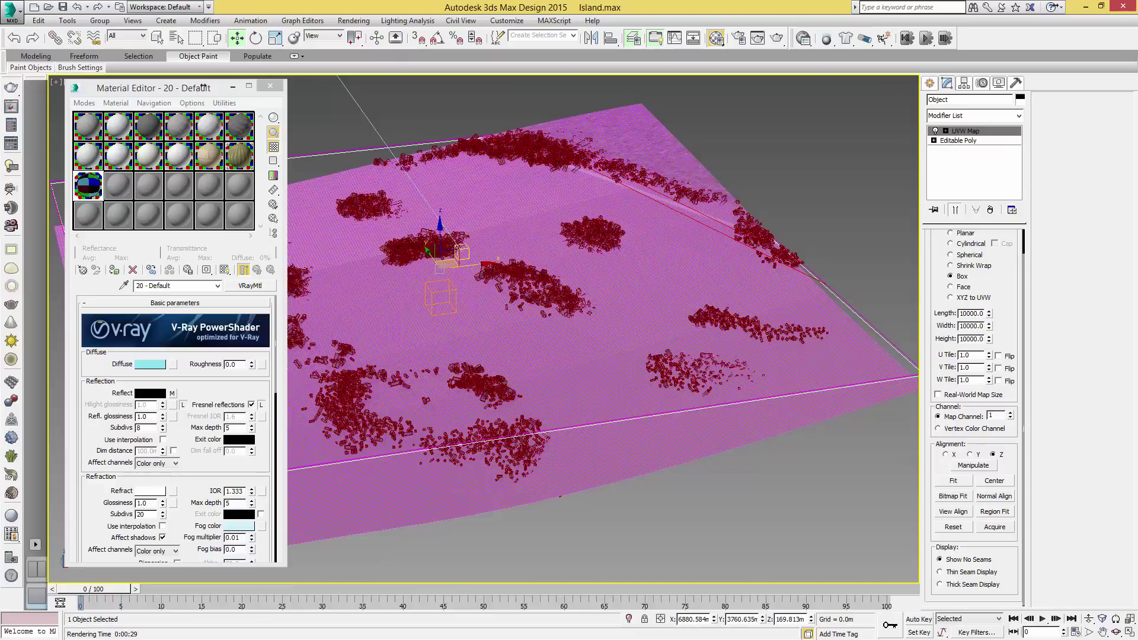
{"action": "scroll", "coordinate": [974, 415], "scroll_direction": "up", "scroll_amount": 1}
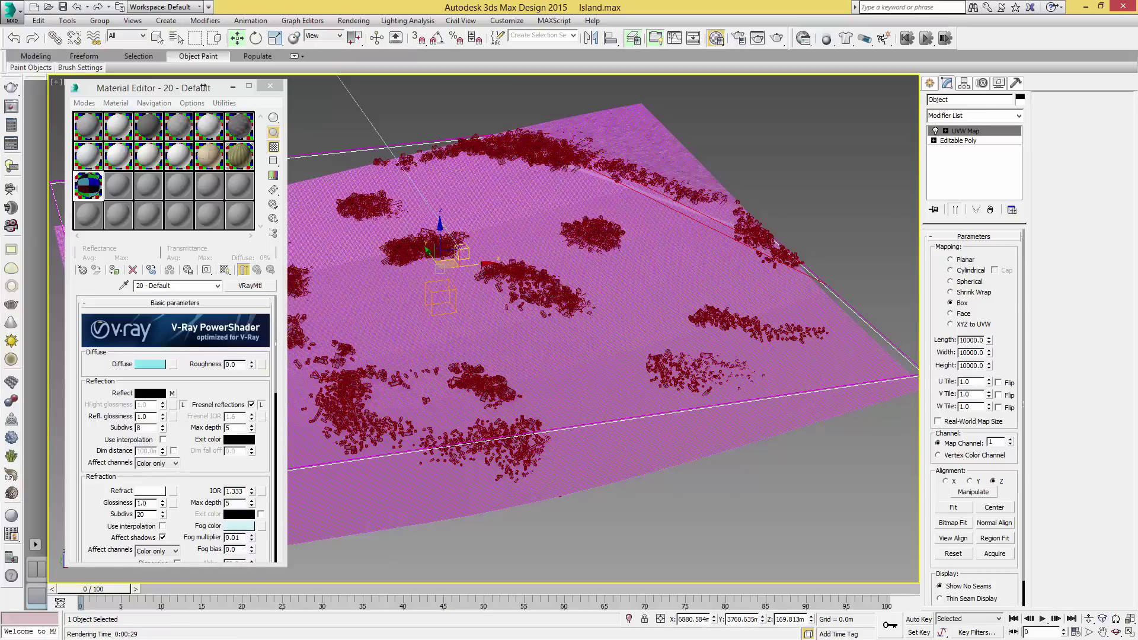
{"action": "key", "text": "shift+q"}
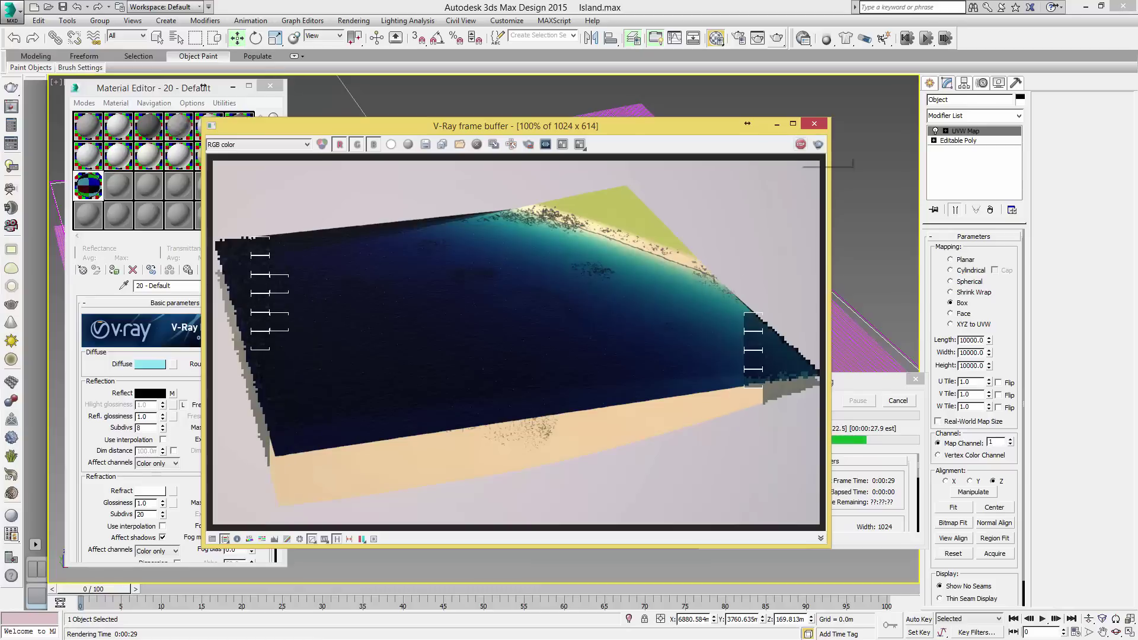
{"action": "left_click", "coordinate": [800, 144]}
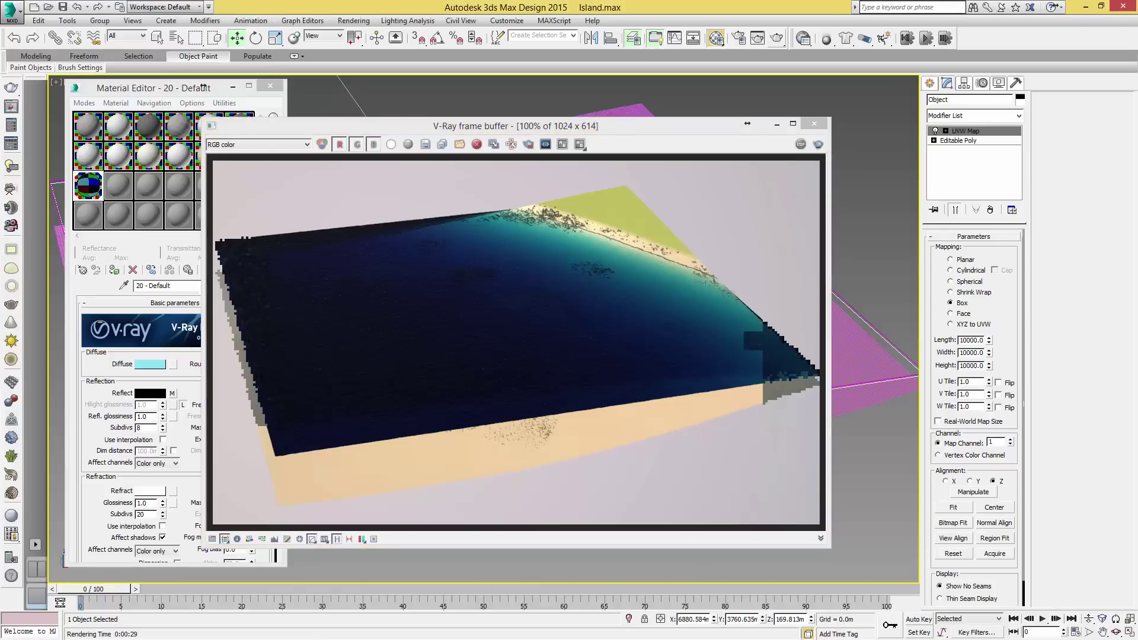
- Arrange the V-Ray frame buffer and Material Editor side by side so that neither covers the other
{"action": "left_click_drag", "start_coordinate": [516, 125], "coordinate": [719, 120]}
{"action": "left_click_drag", "start_coordinate": [885, 121], "coordinate": [843, 103]}
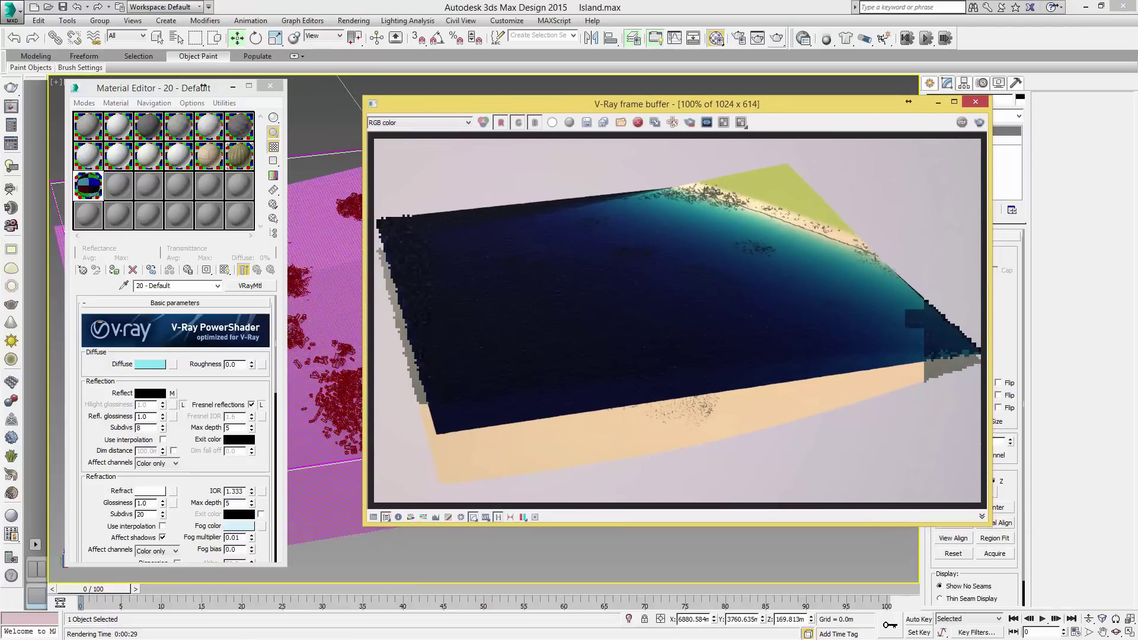
{"action": "left_click_drag", "start_coordinate": [203, 87], "coordinate": [238, 86]}
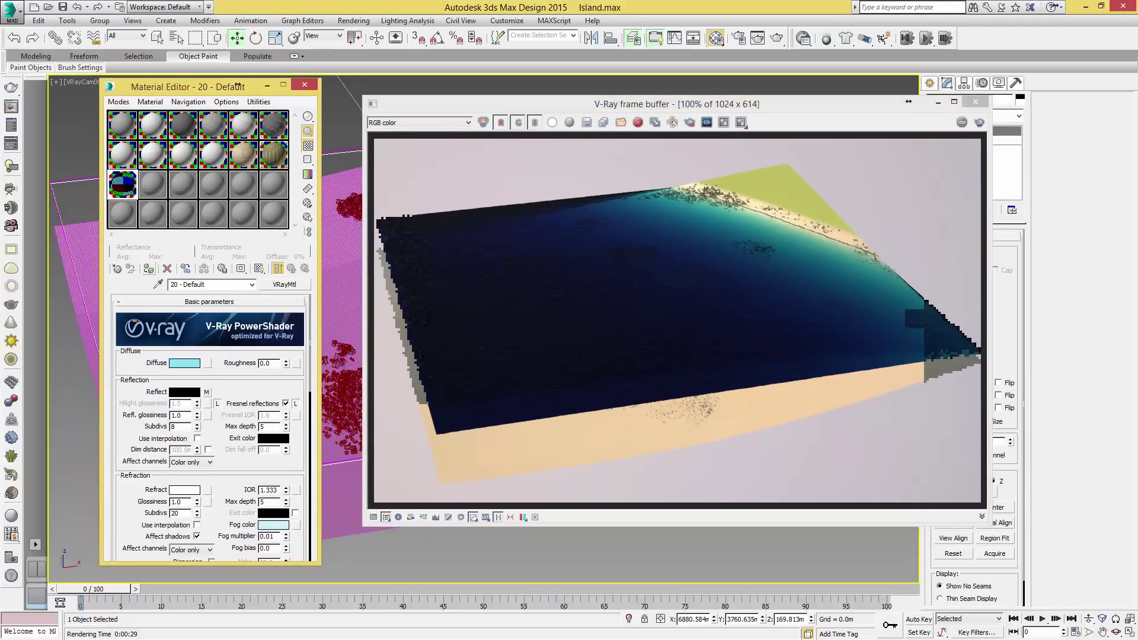
- Lighten the water material's refraction fog color to red 235, green 249, blue 252 and render the scene again
{"action": "scroll", "coordinate": [237, 86], "scroll_direction": "down", "scroll_amount": 4}
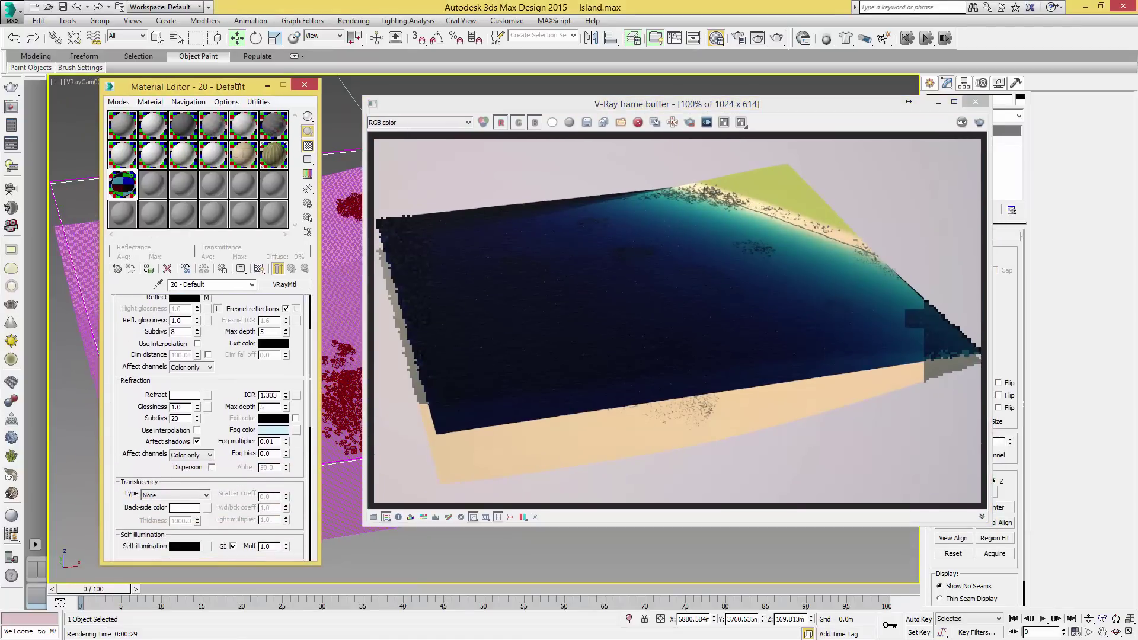
{"action": "left_click", "coordinate": [273, 429]}
{"action": "left_click_drag", "start_coordinate": [200, 336], "coordinate": [200, 368]}
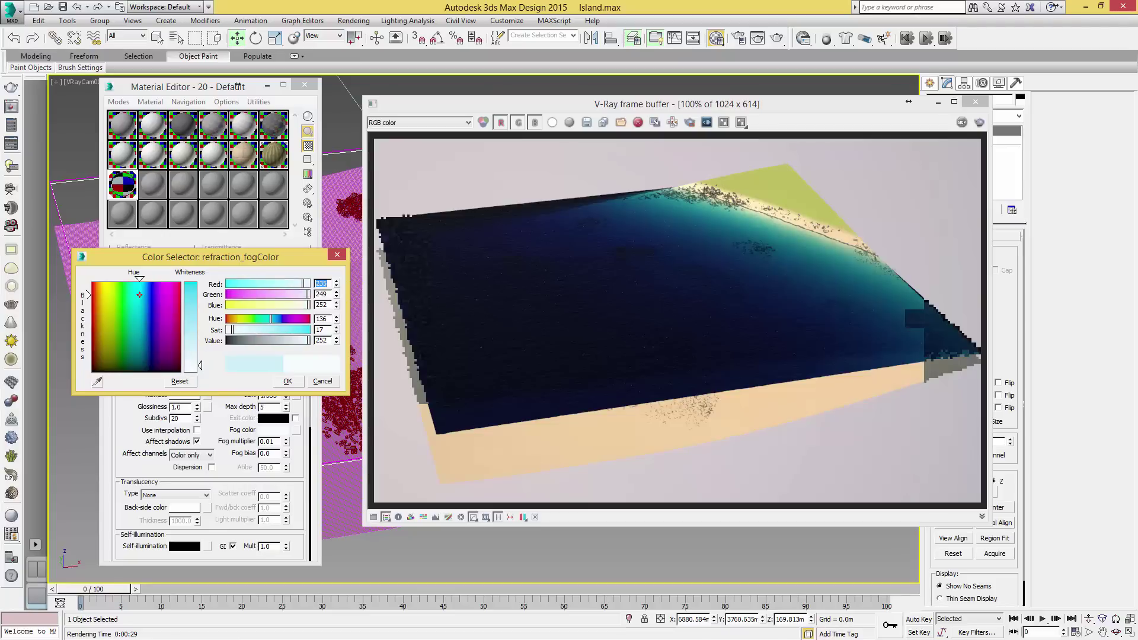
{"action": "key", "text": "Return"}
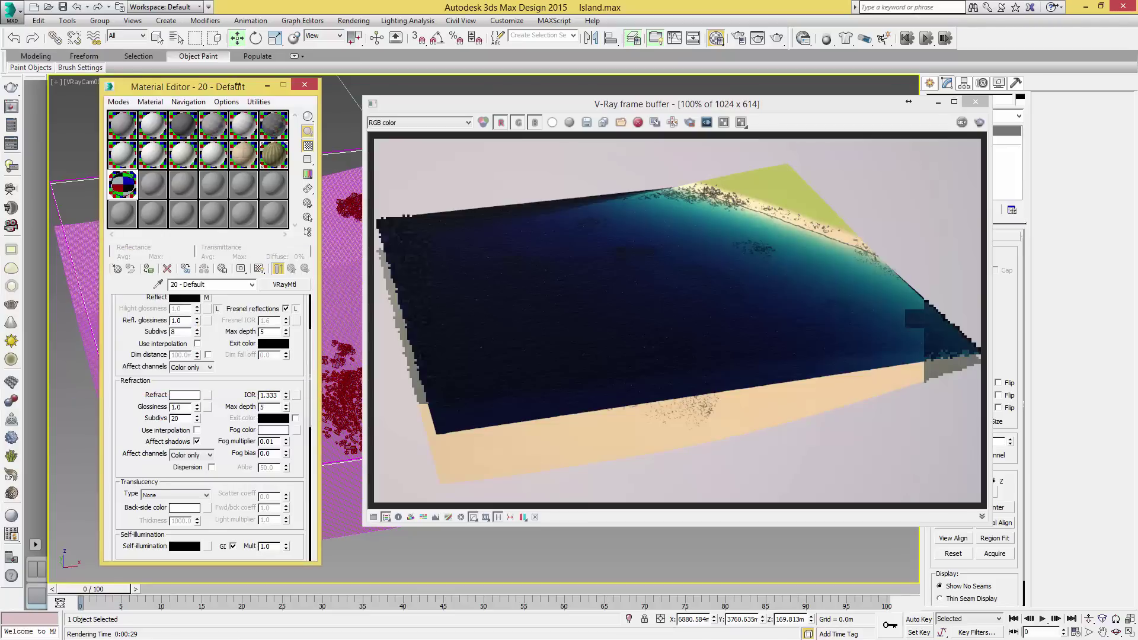
{"action": "key", "text": "shift+q"}
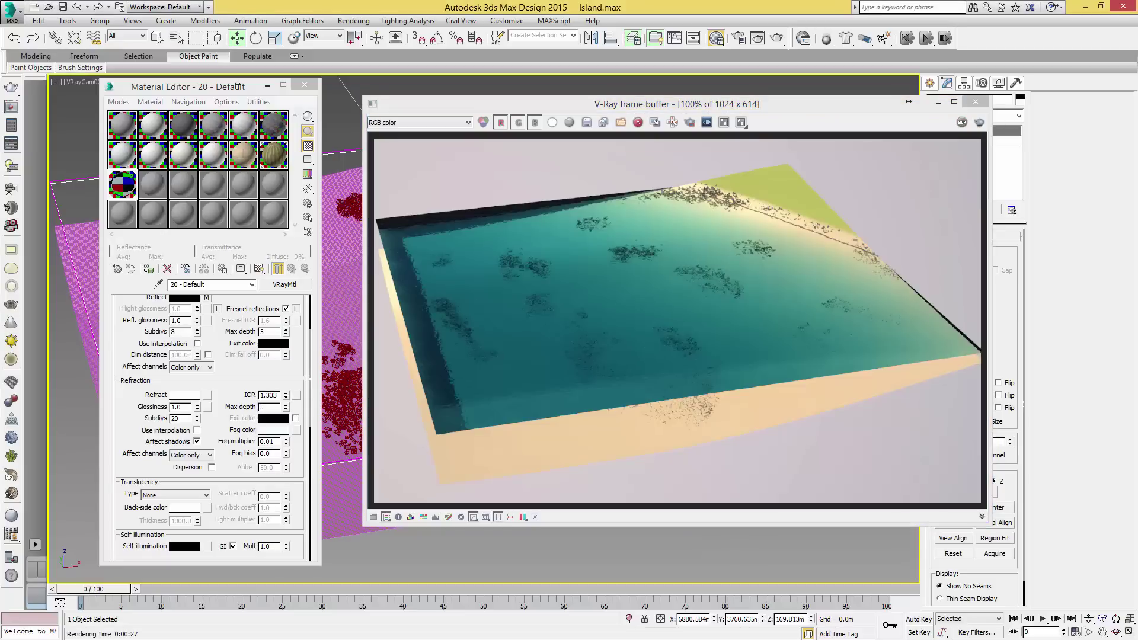
- Review the water material's map slots, including the Mix map in Displace, and re-render the scene
{"action": "scroll", "coordinate": [237, 86], "scroll_direction": "up", "scroll_amount": 3}
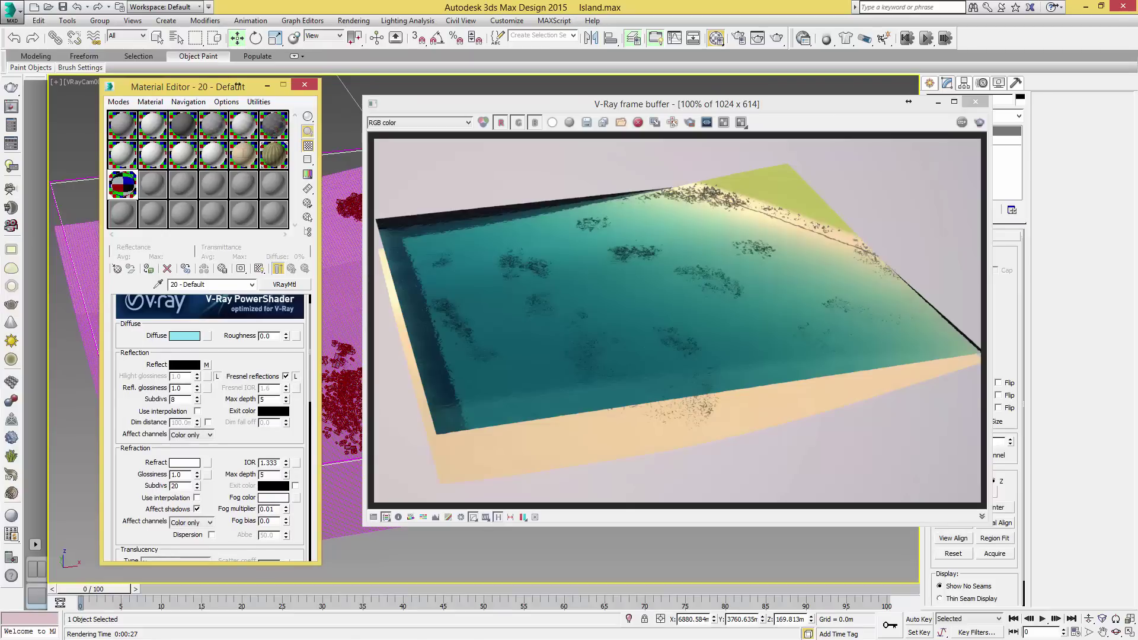
{"action": "scroll", "coordinate": [237, 87], "scroll_direction": "down", "scroll_amount": 15}
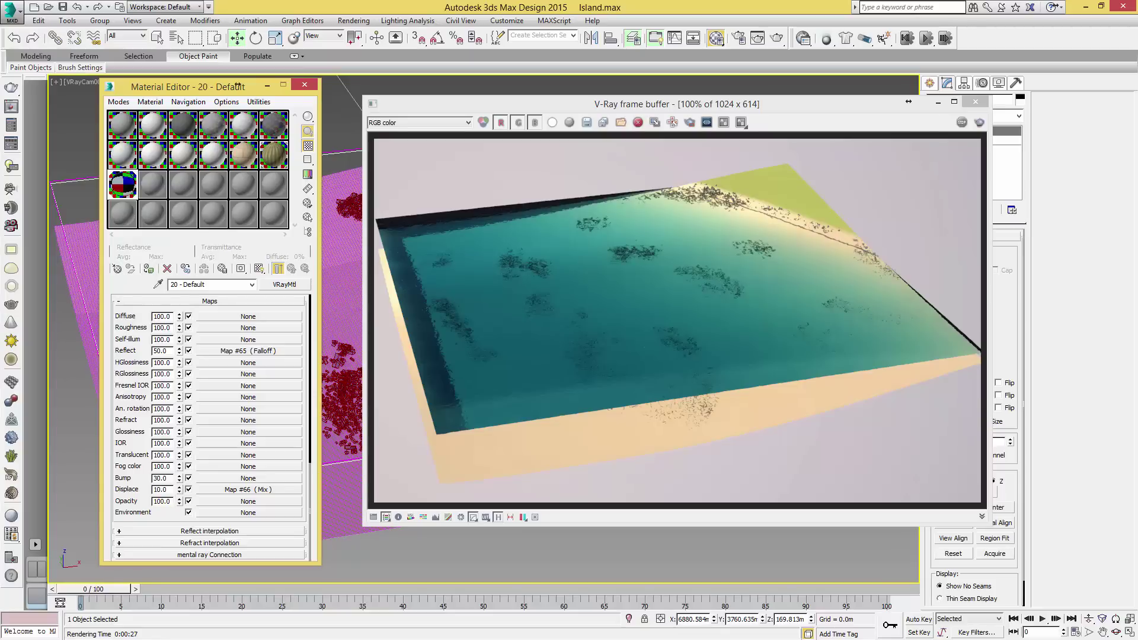
{"action": "left_click", "coordinate": [980, 122]}
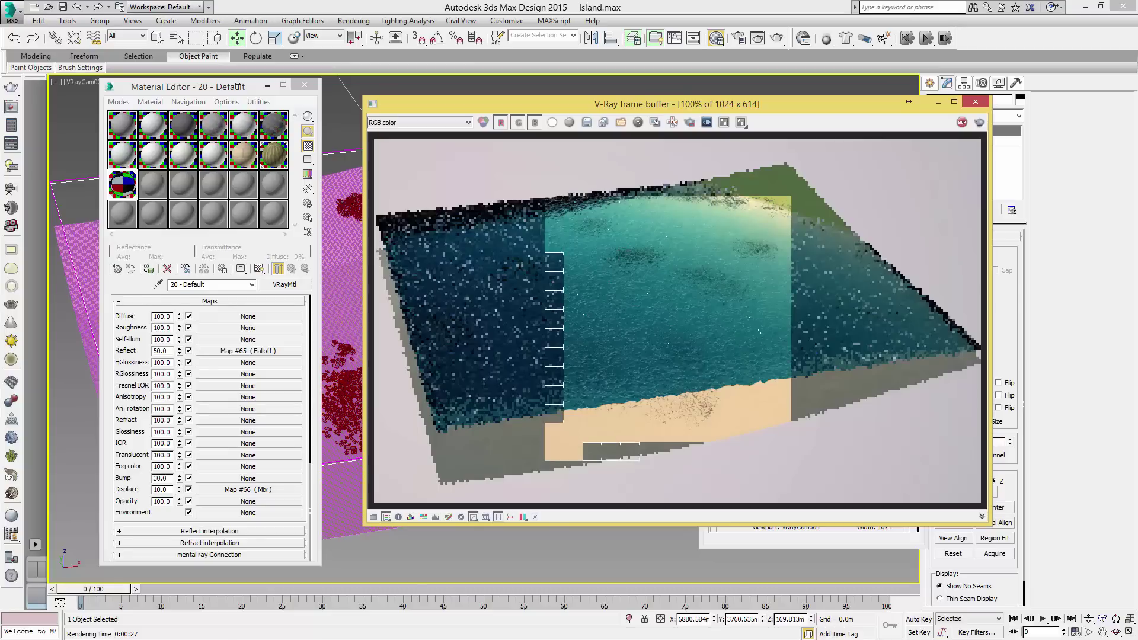
- Inspect the rendered water surface and shoreline up close, then return the render to 100% size
{"action": "scroll", "coordinate": [707, 323], "scroll_direction": "up", "scroll_amount": 1}
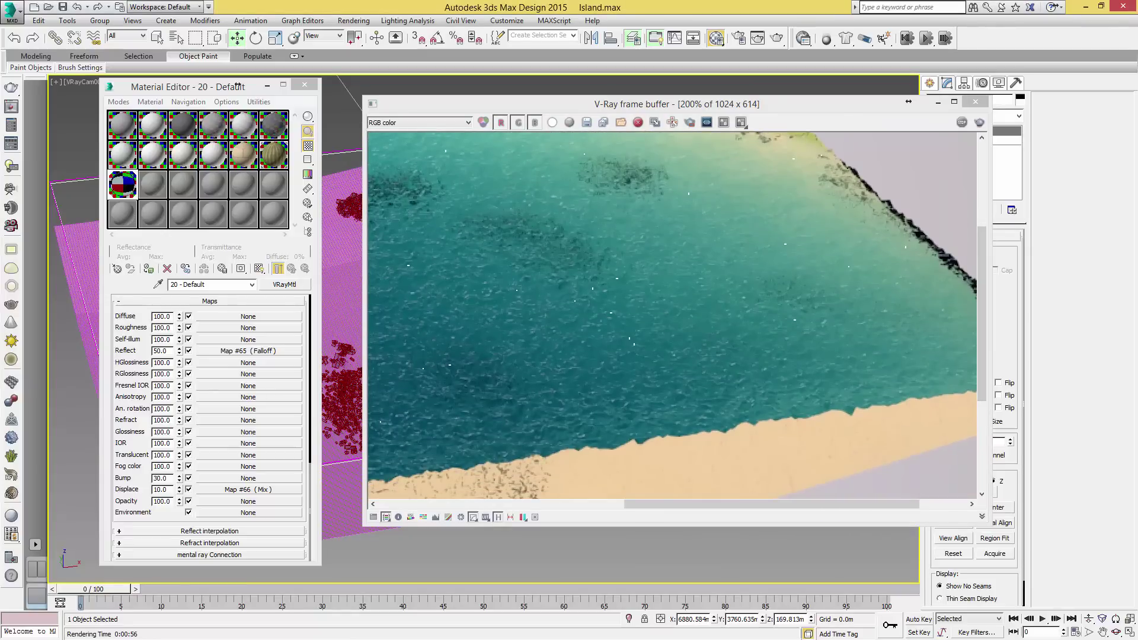
{"action": "left_click_drag", "start_coordinate": [982, 314], "coordinate": [981, 230]}
{"action": "scroll", "coordinate": [592, 273], "scroll_direction": "up", "scroll_amount": 2}
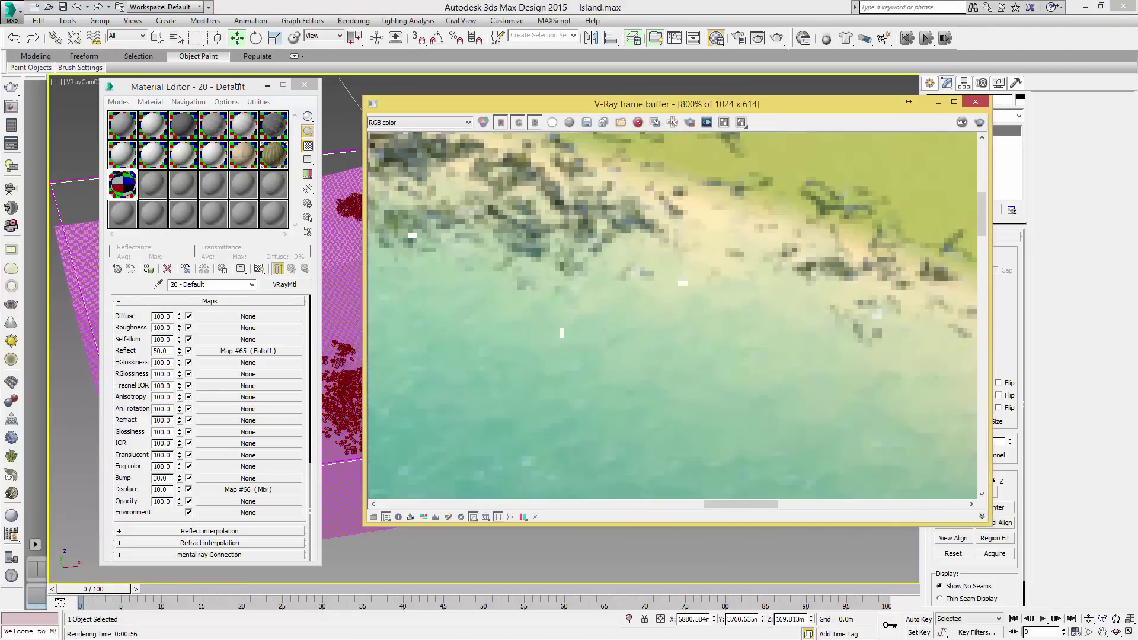
{"action": "scroll", "coordinate": [685, 272], "scroll_direction": "down", "scroll_amount": 2}
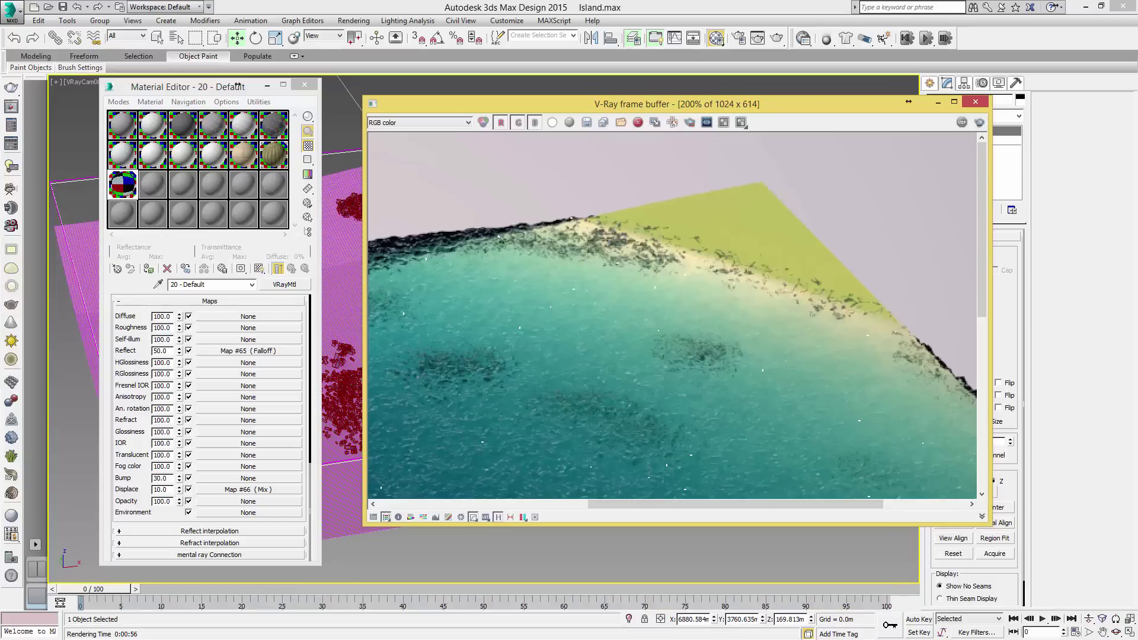
{"action": "scroll", "coordinate": [673, 315], "scroll_direction": "down", "scroll_amount": 1}
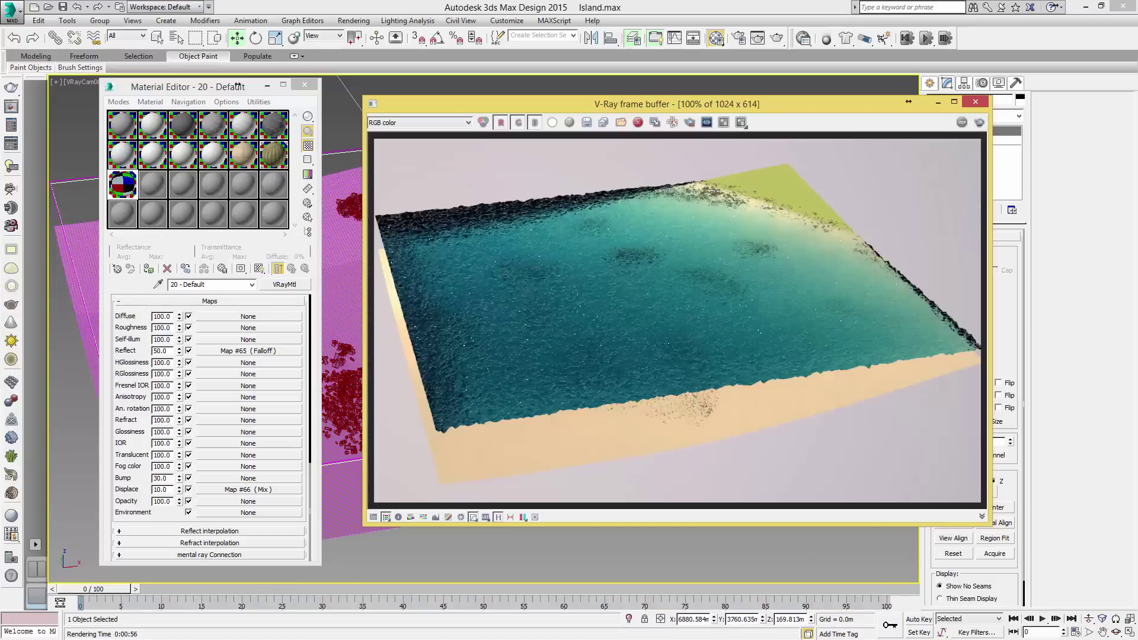